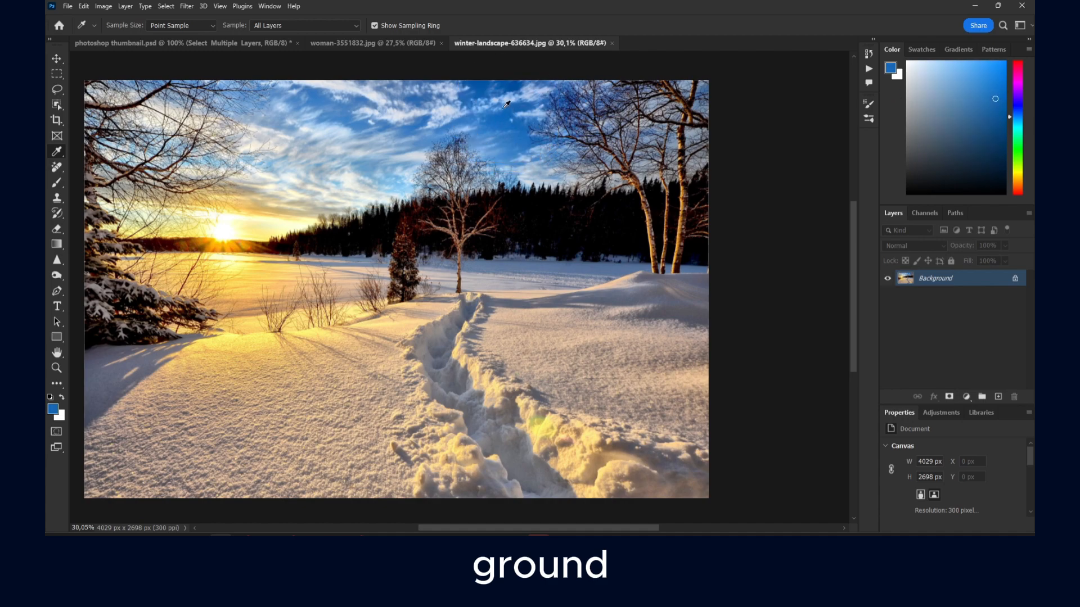
Step: Sample a golden tone from the sky beside the sun as the foreground colour with the Eyedropper
key(v)
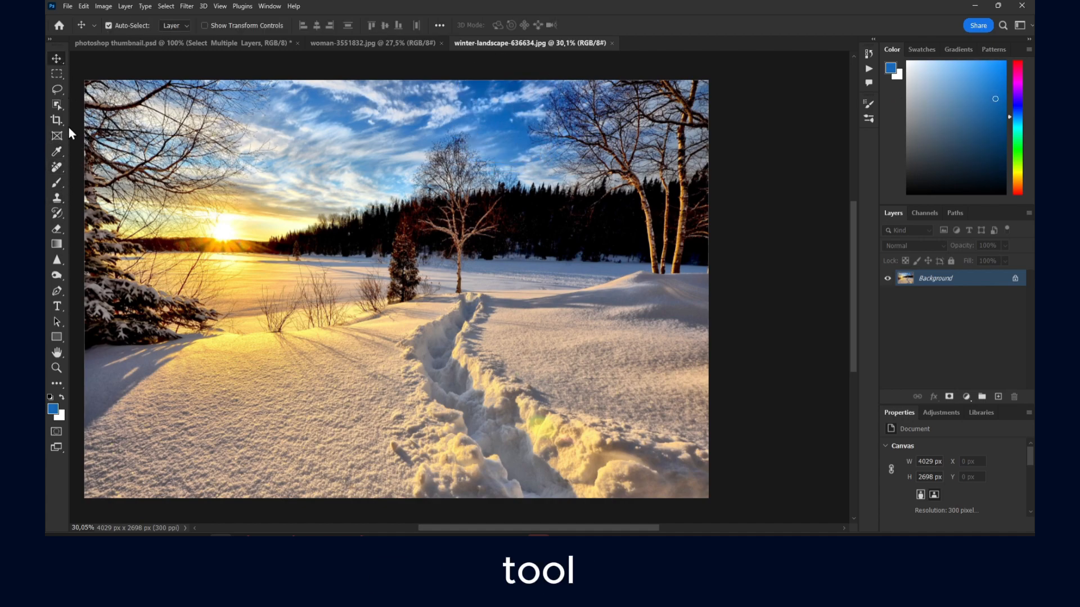
click(61, 150)
drag(291, 146, 225, 217)
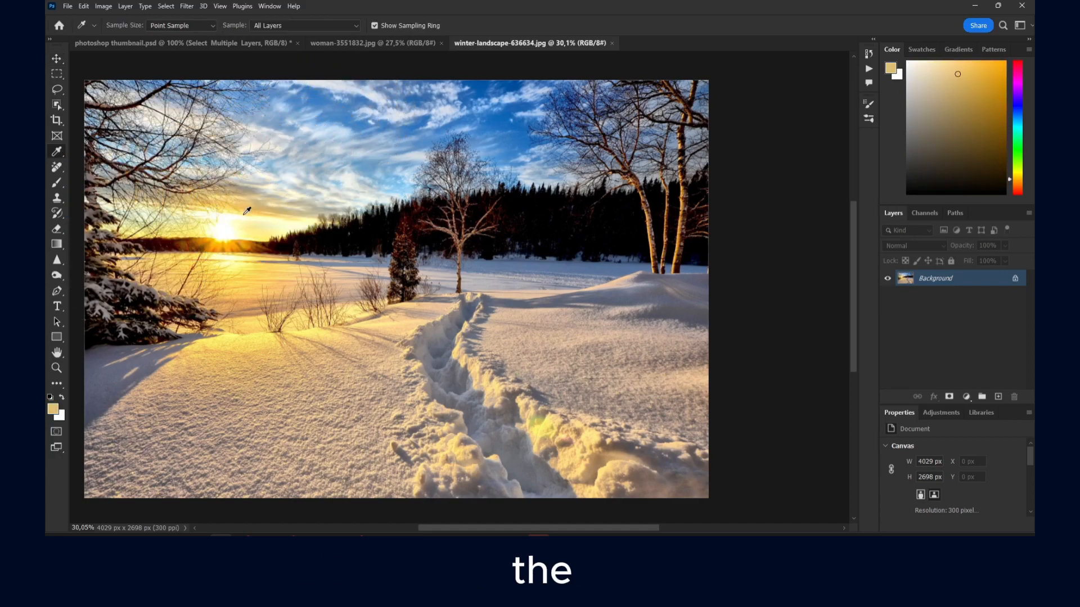
Step: Try darker tones for the foreground colour, browse colour libraries including DIC Color Guide, and cancel the choice
click(54, 410)
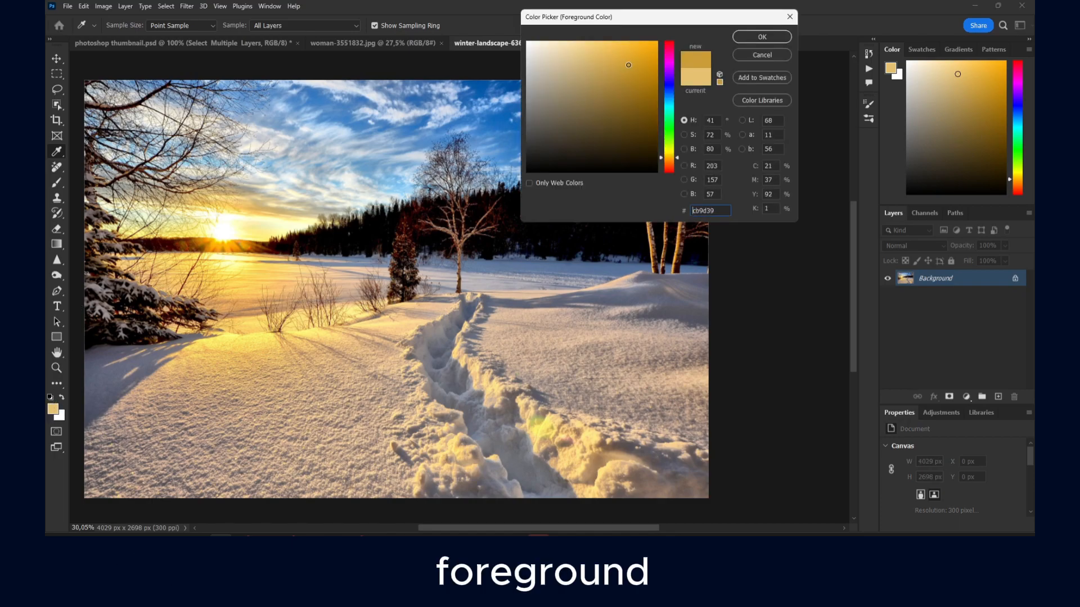
click(591, 97)
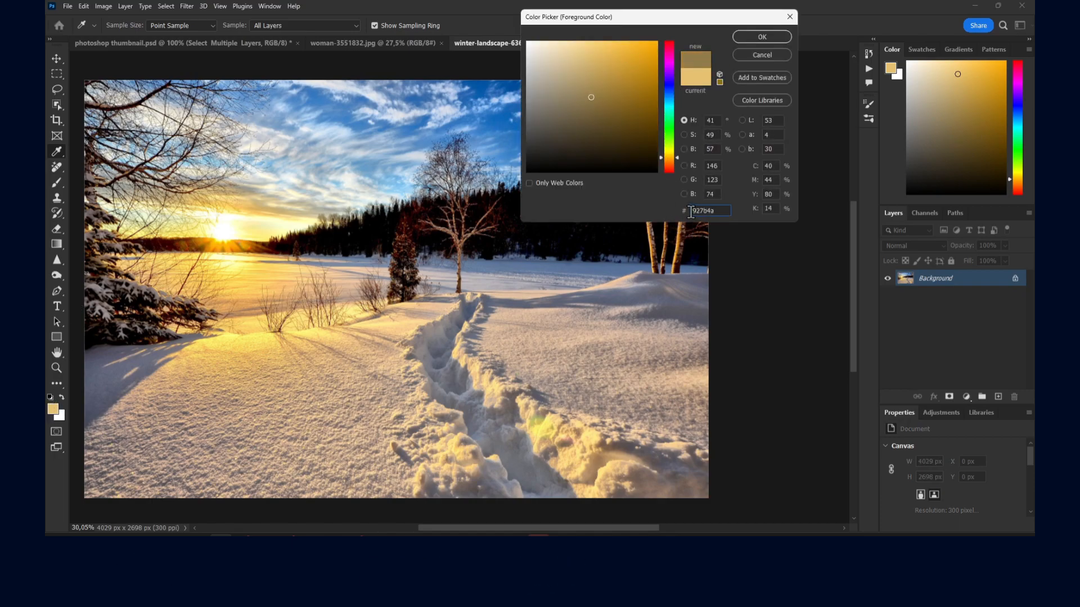
click(744, 105)
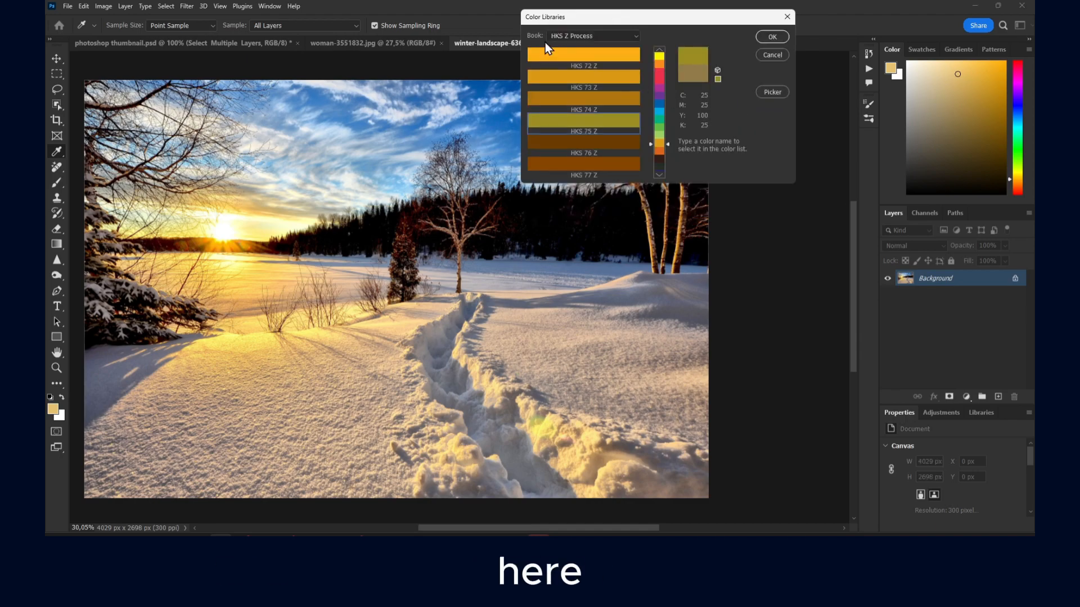
click(581, 37)
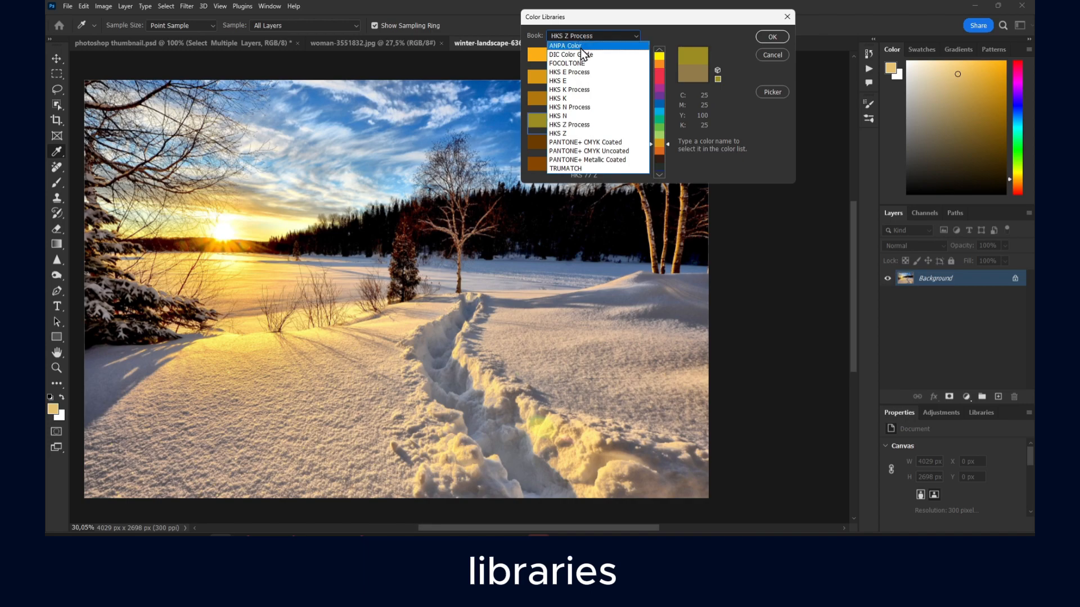
click(580, 106)
click(586, 35)
click(587, 106)
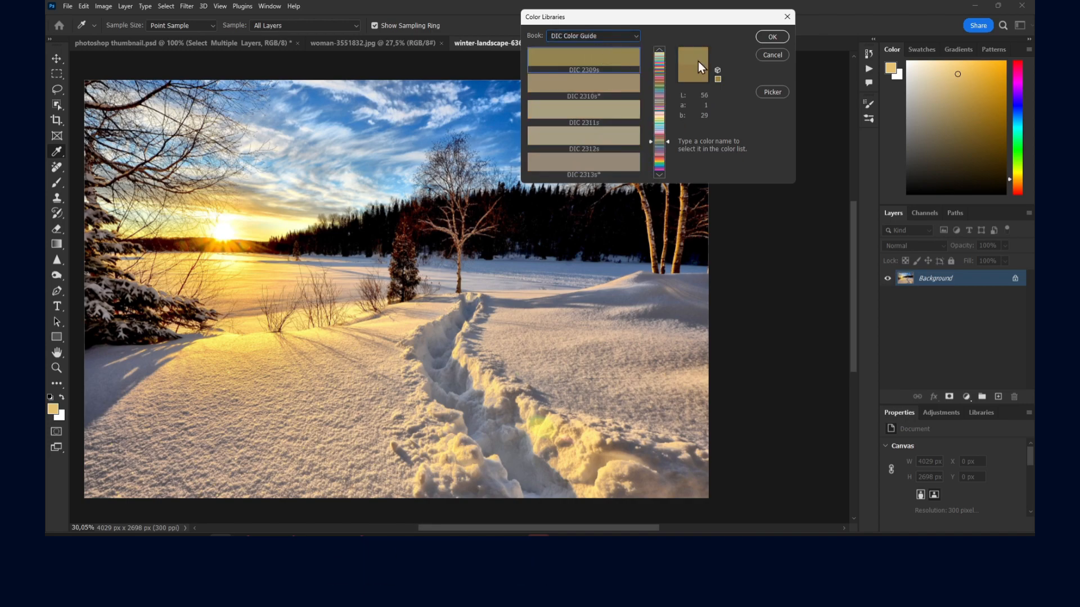
click(766, 56)
Step: Sample the foreground colour from the bright sun and from the clouds above the forest with the Eyedropper
drag(218, 213, 225, 220)
click(55, 58)
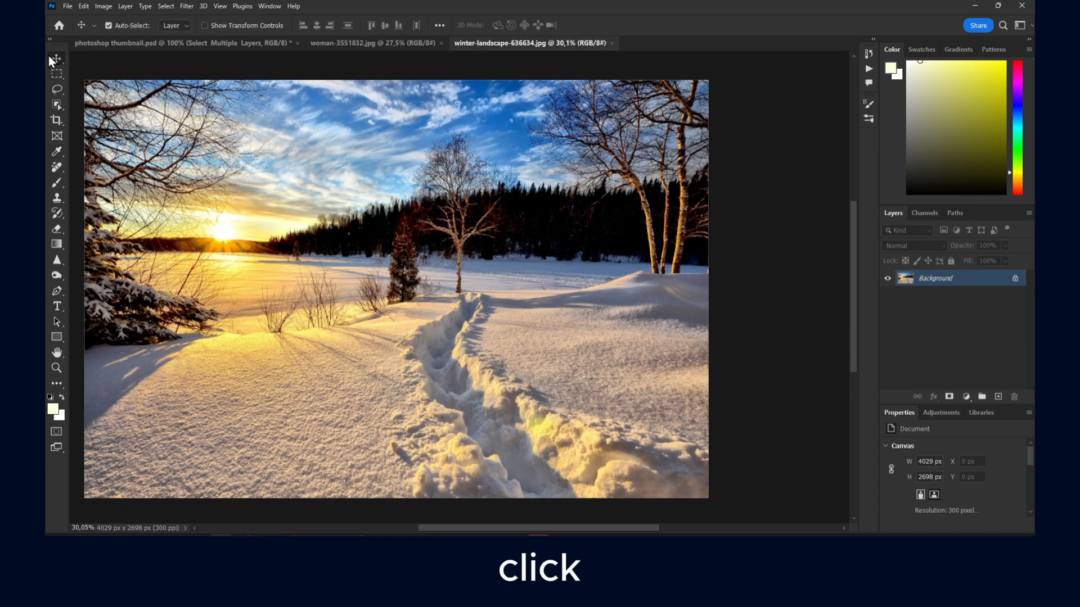
key(i)
drag(327, 162, 343, 203)
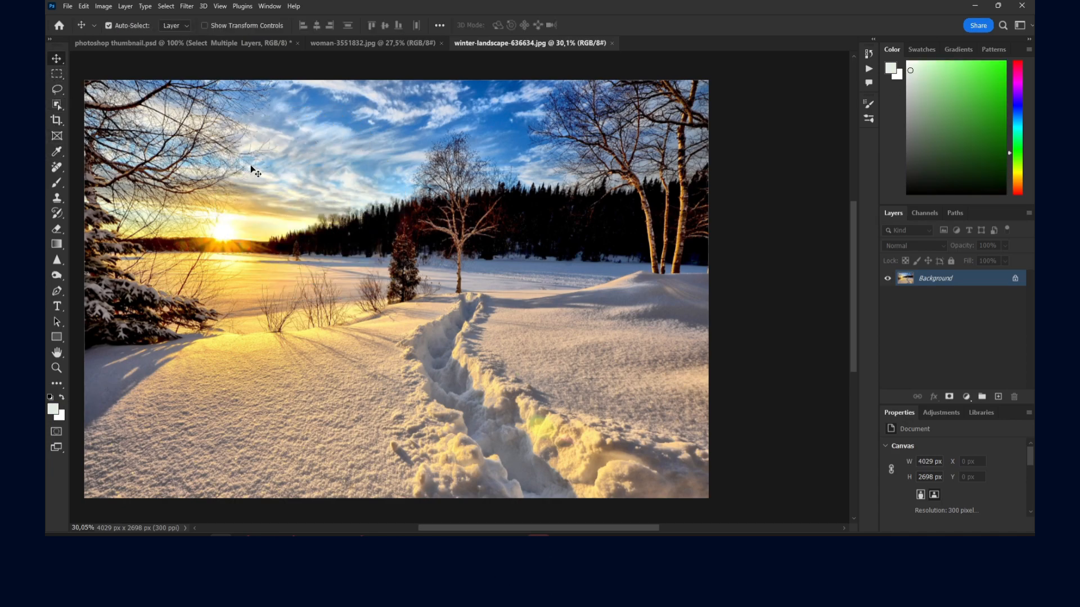
Step: Try to move the winter landscape's Background layer, and decline its conversion to a normal layer
mouse_move(332, 138)
mouse_down()
mouse_move(318, 130)
mouse_move(335, 139)
mouse_up()
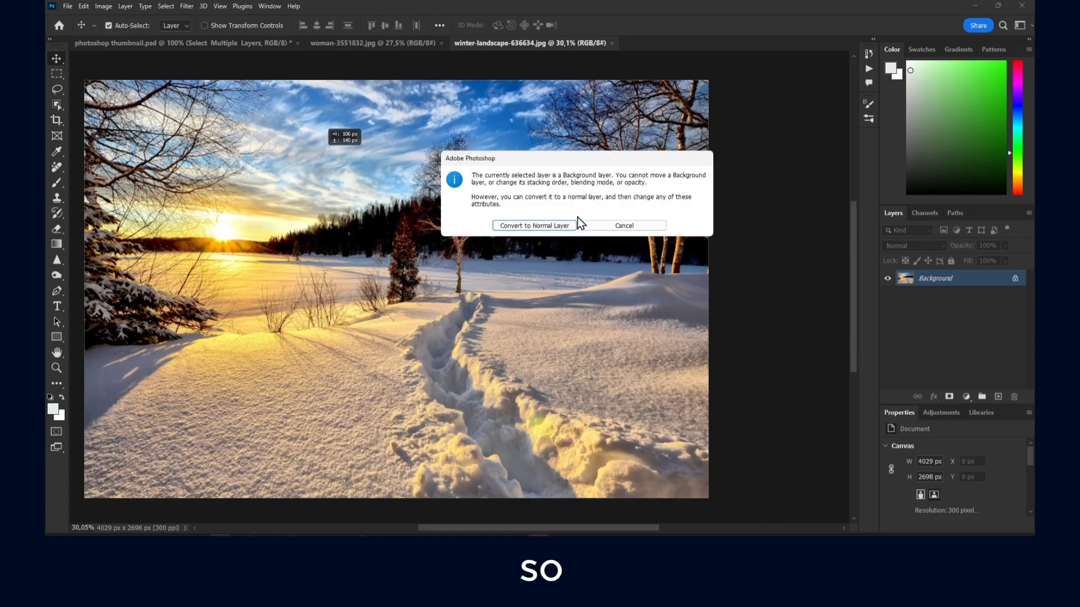
click(622, 226)
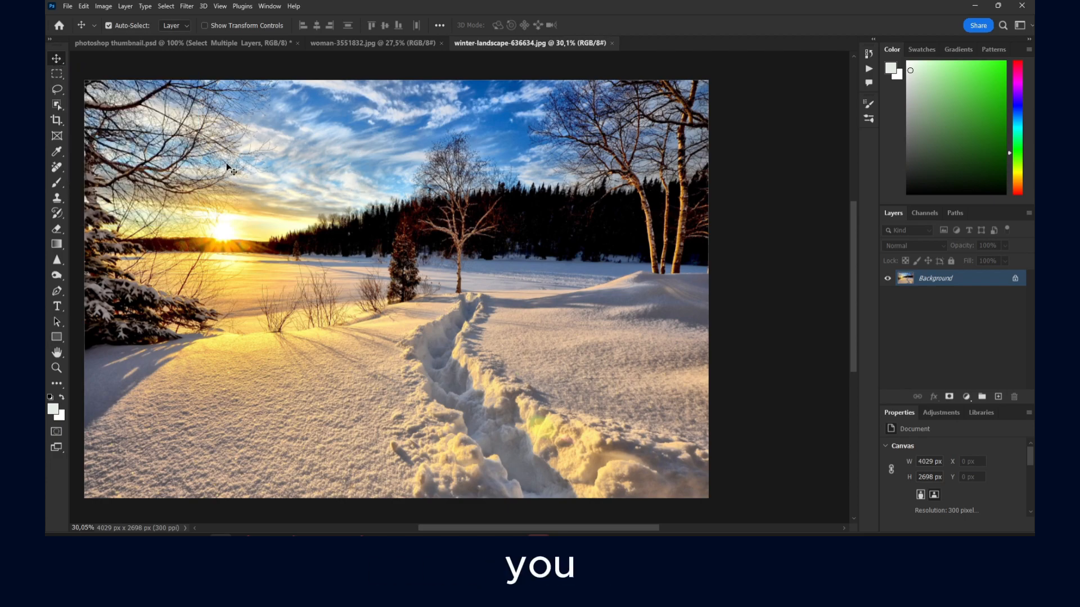
Step: Sample the foreground colour from the clouds and finally from the white centre of the sun with the Eyedropper
key(i)
drag(291, 135, 356, 188)
key(v)
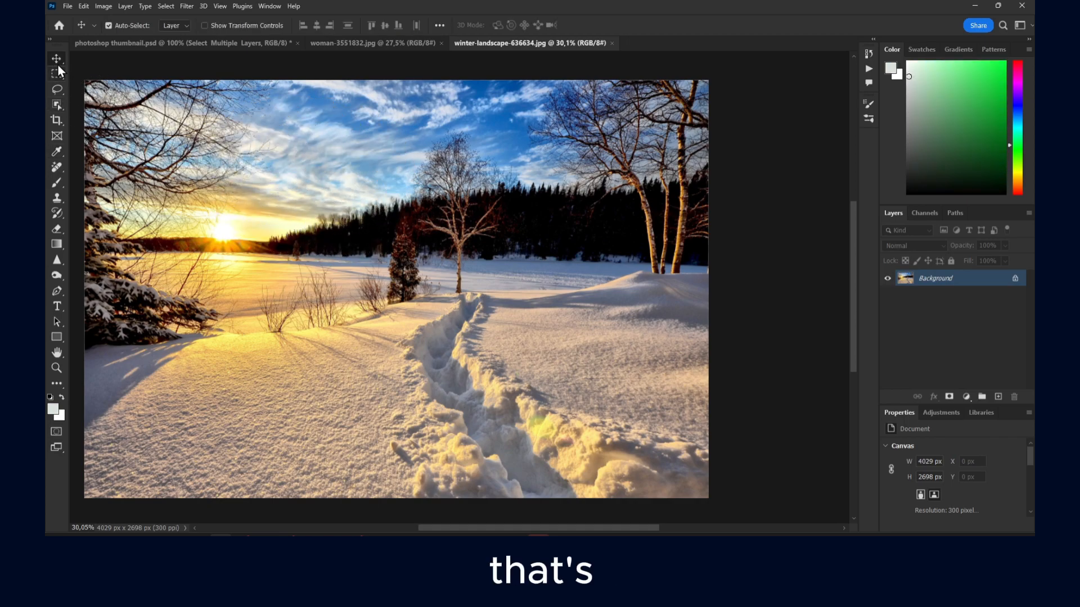
click(56, 151)
drag(290, 140, 231, 216)
Step: Switch to woman-3551832.jpg and select the horse and woman together with the Object Selection tool in Rectangle mode
click(392, 44)
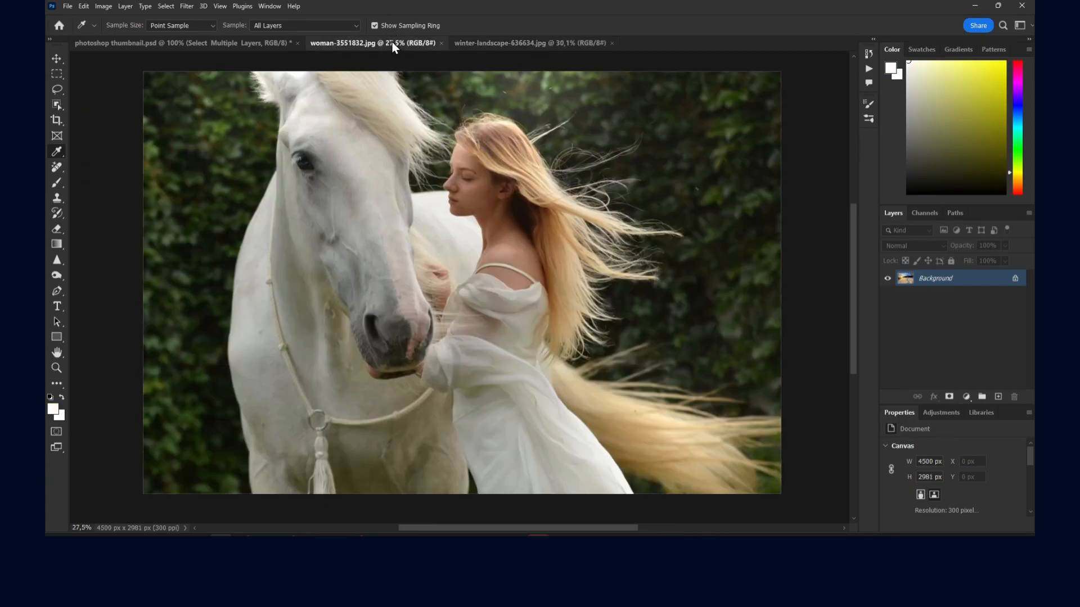
click(55, 60)
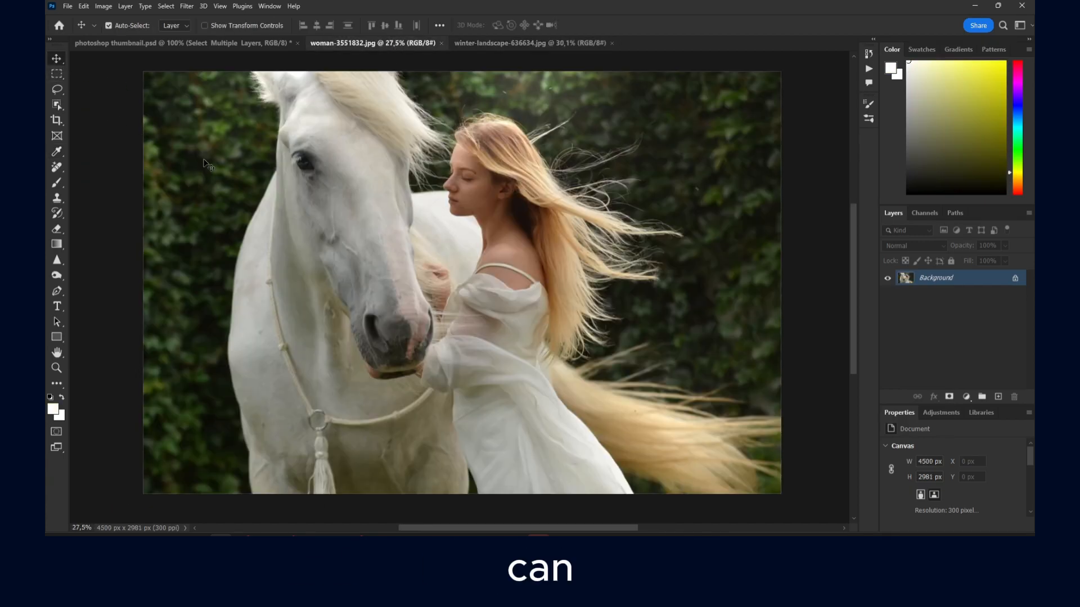
click(59, 108)
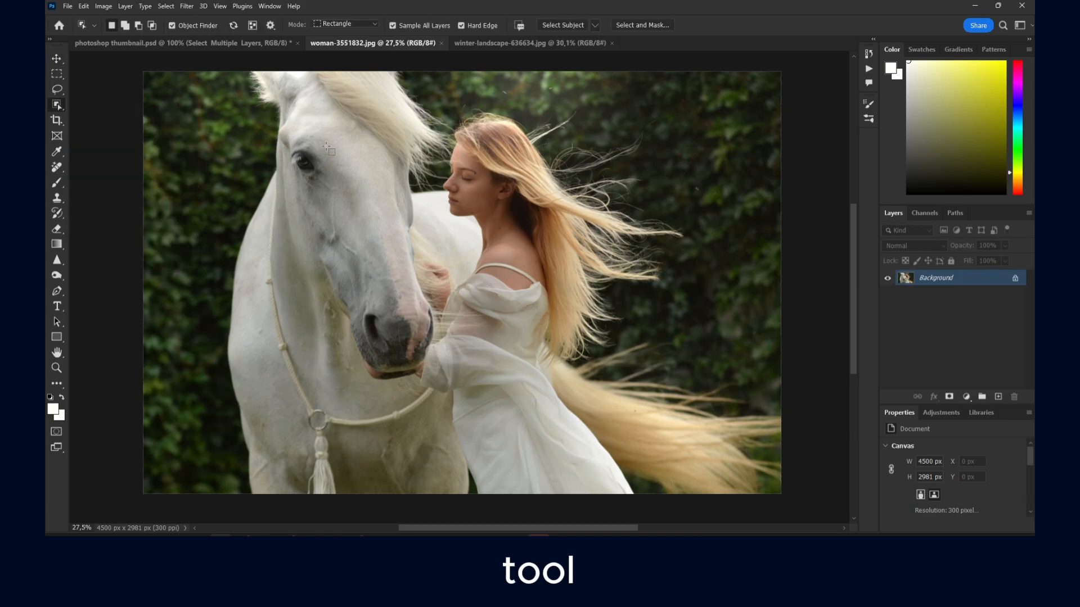
drag(222, 80, 609, 493)
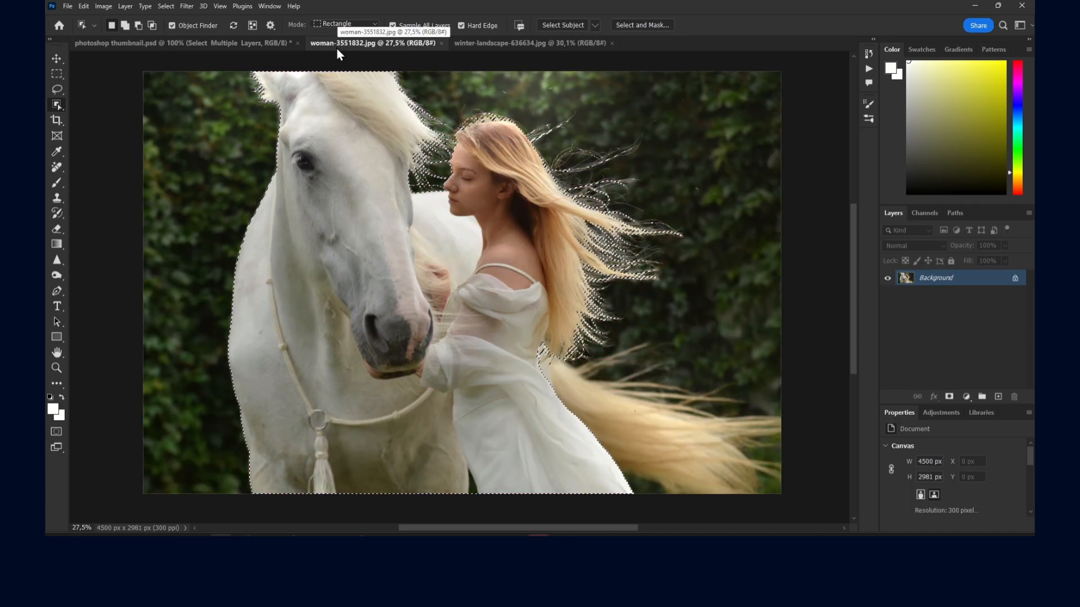
Step: Try to move the selected horse and woman slightly with the Move tool, and undo the move
click(57, 59)
drag(333, 105, 335, 114)
key(ctrl+z)
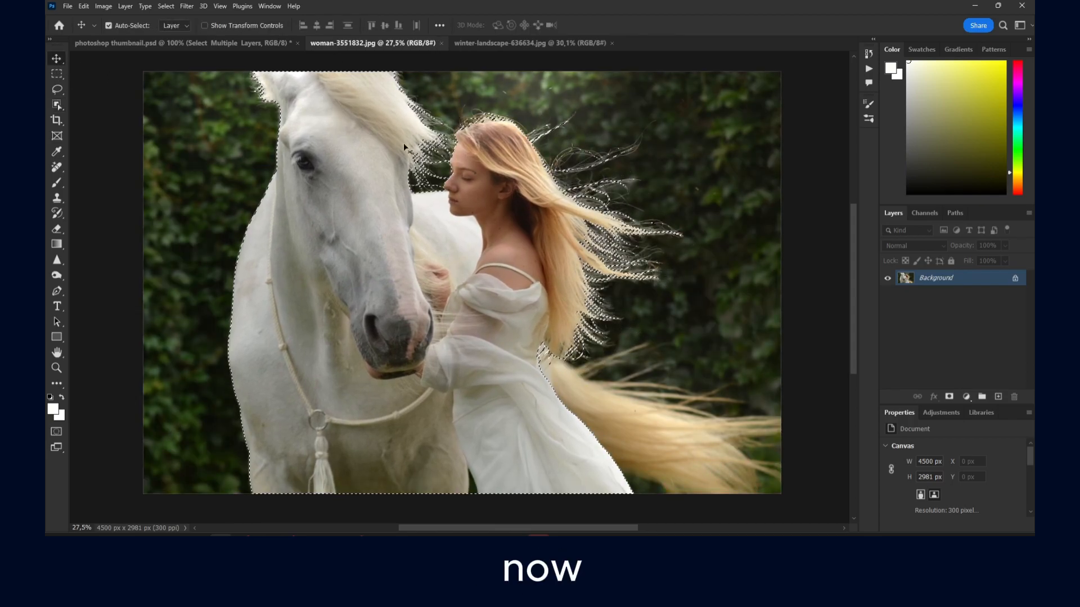
Step: Mask the layer to the horse and woman selection, and move the masked layer into winter-landscape-636634.jpg
click(950, 397)
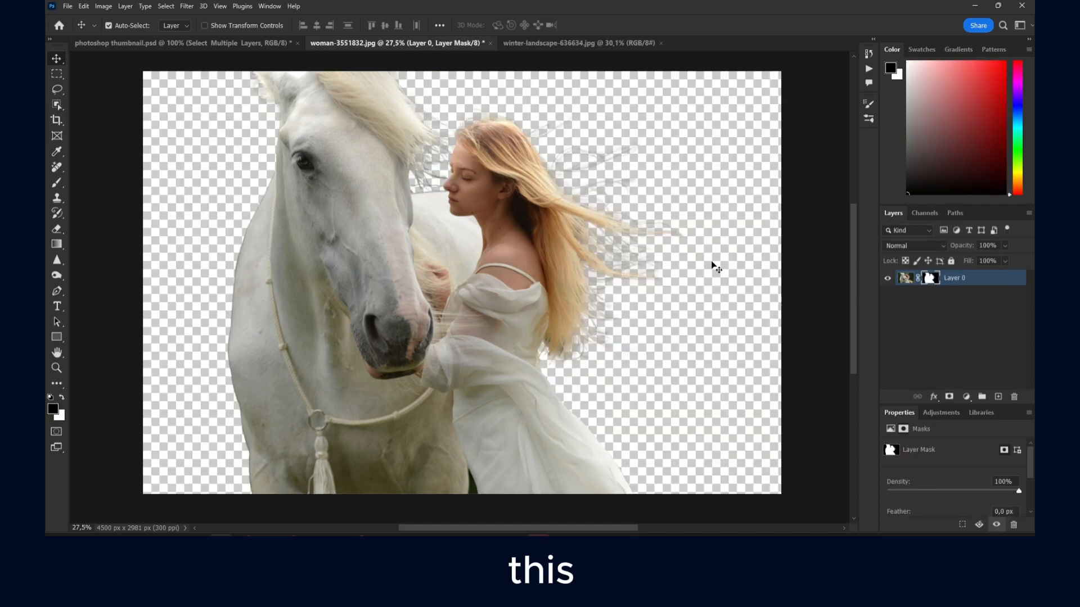
drag(356, 156, 559, 253)
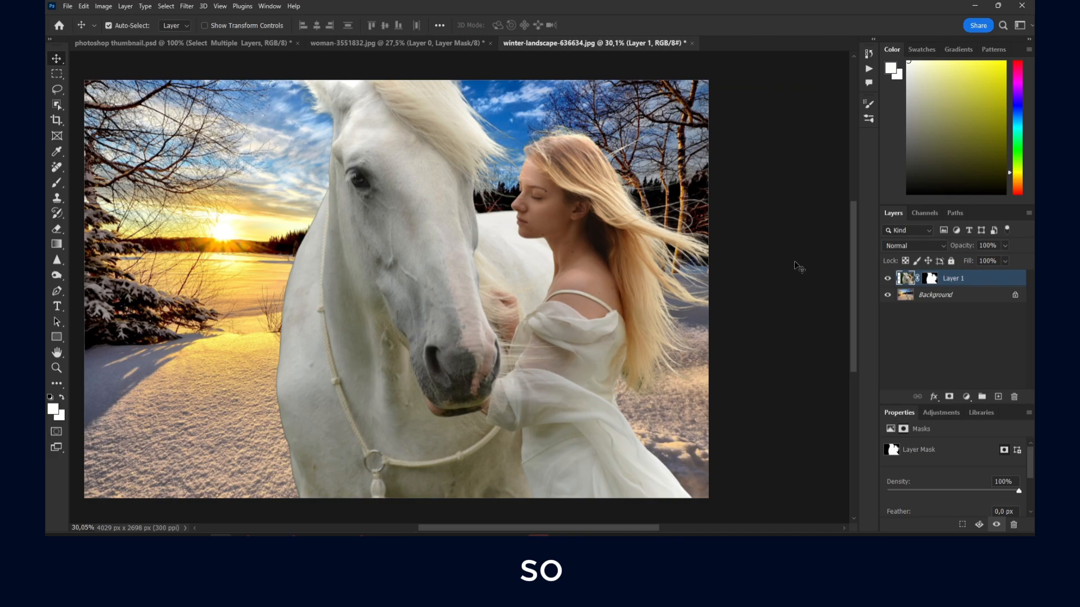
Step: Add a Curves adjustment layer above the horse and woman layer and clip it to that layer
click(925, 213)
click(892, 215)
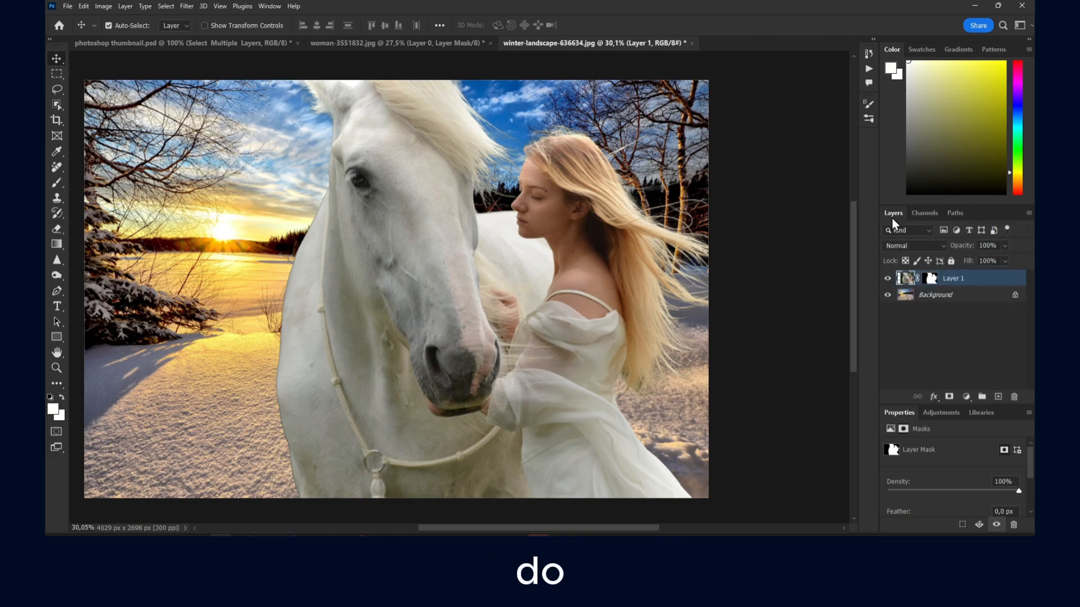
click(953, 419)
scroll(938, 469, down, 3)
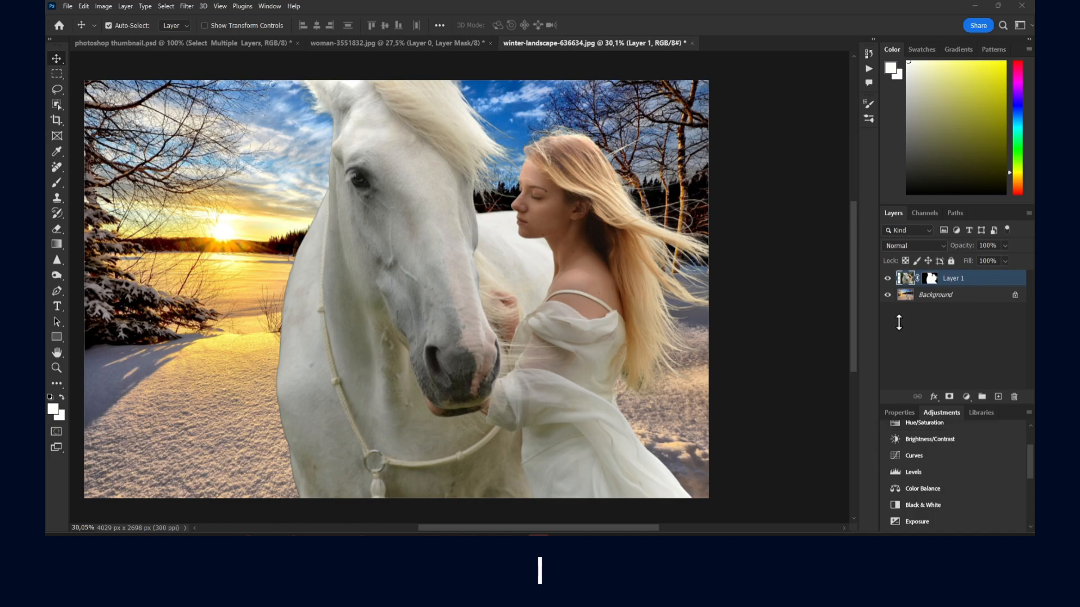
click(919, 457)
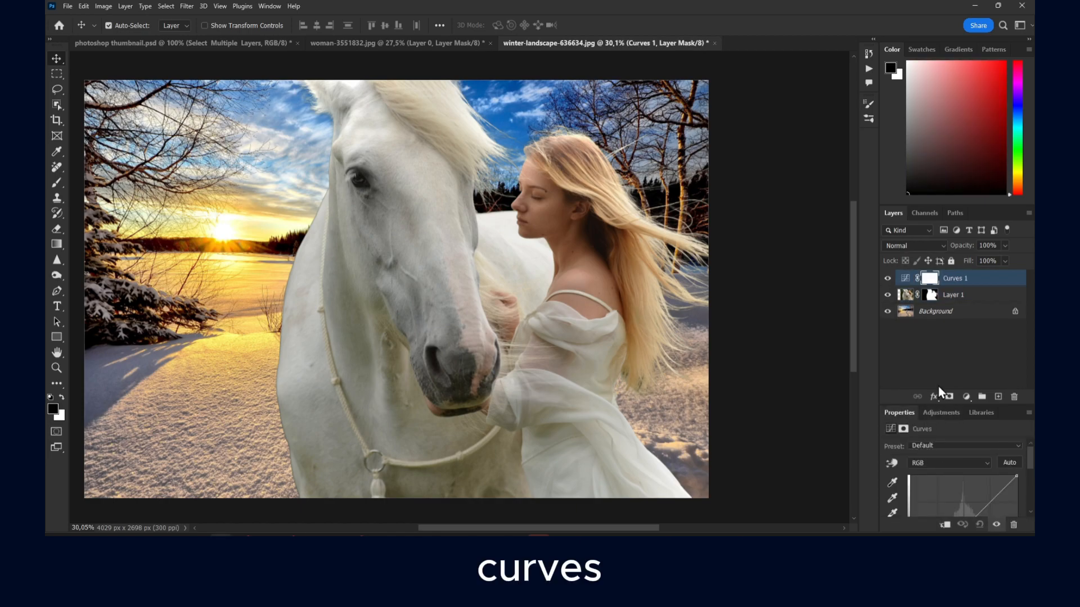
drag(937, 408, 937, 355)
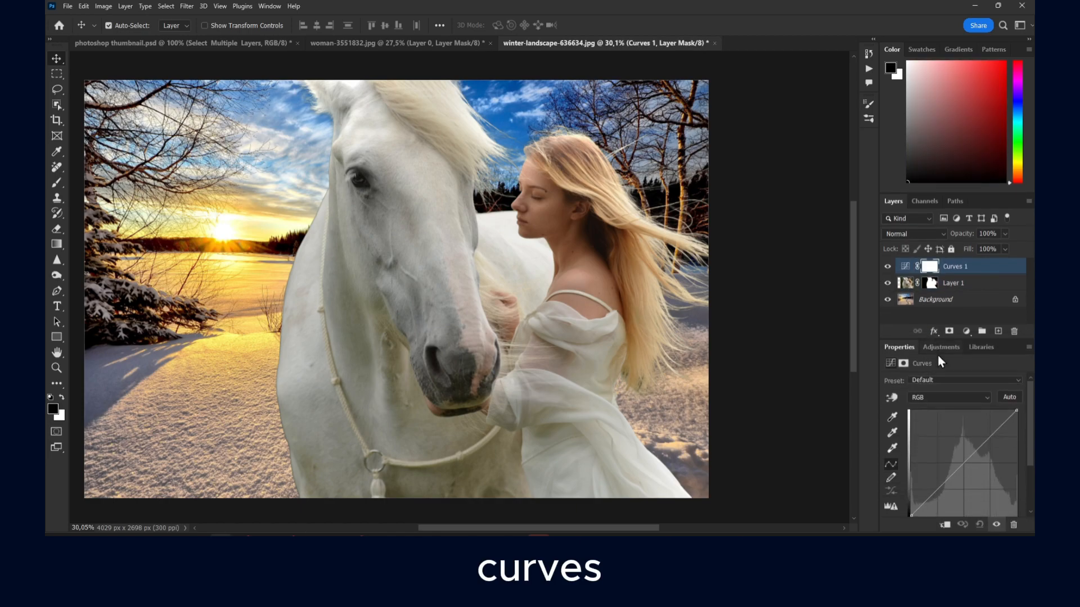
alt+click(948, 274)
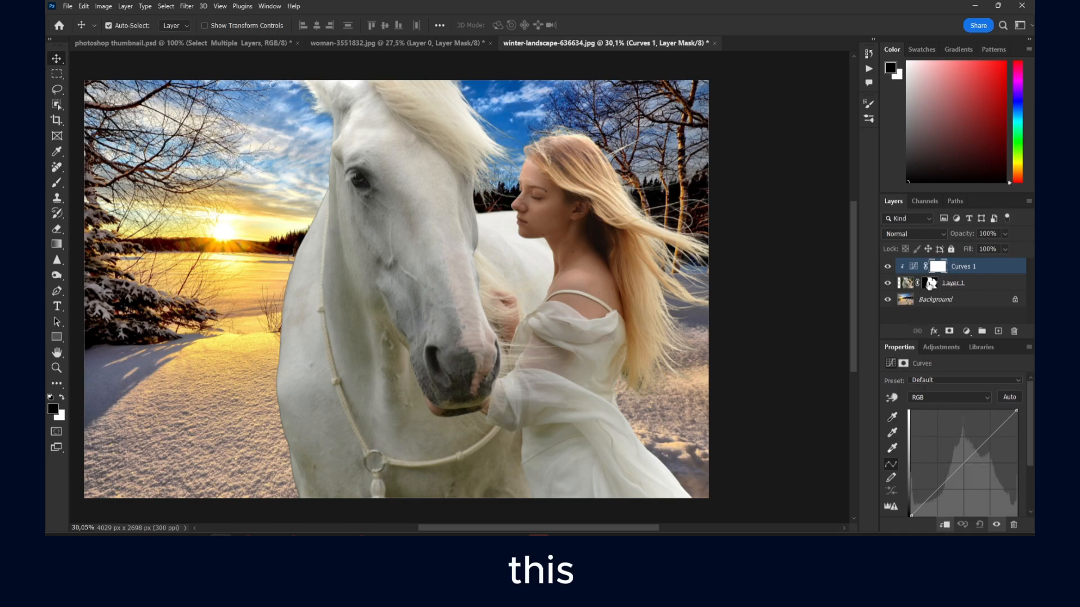
right_click(966, 265)
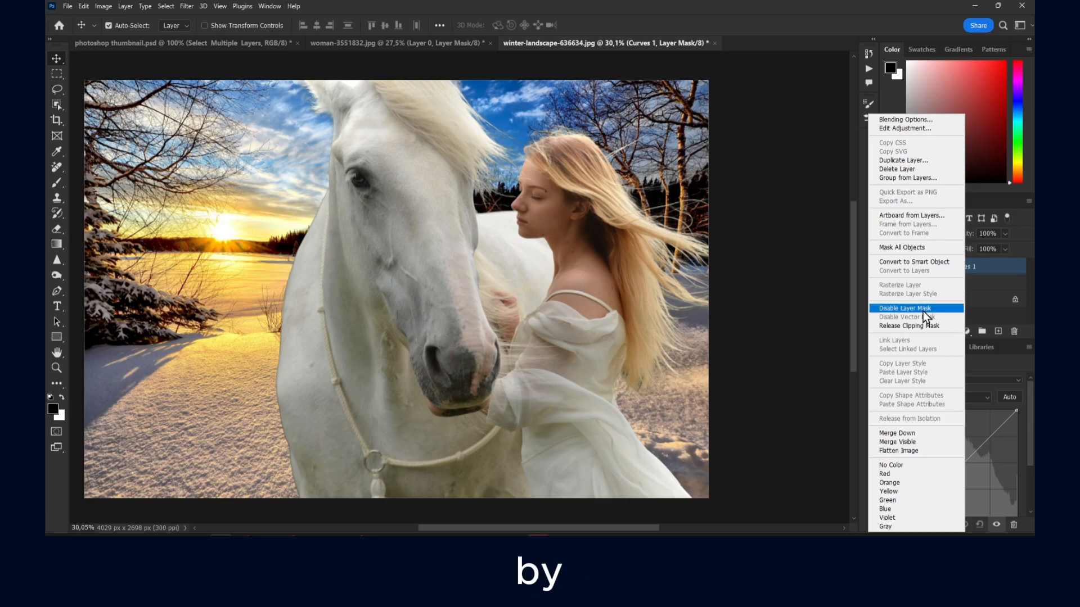
click(989, 276)
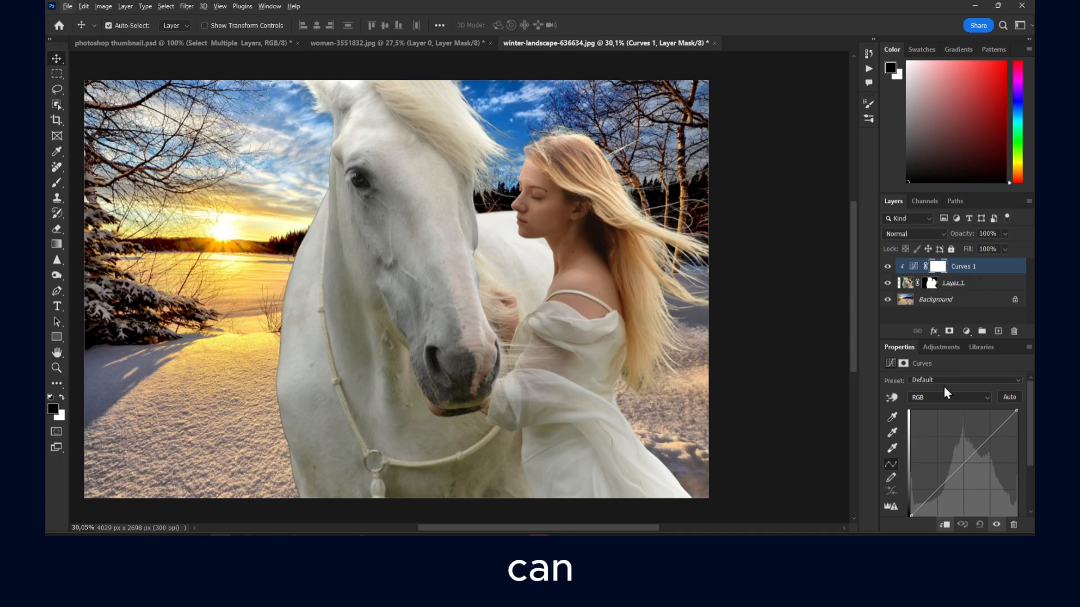
Step: Detach the Curves properties into a floating window over the image and enlarge it to show the whole graph
click(914, 267)
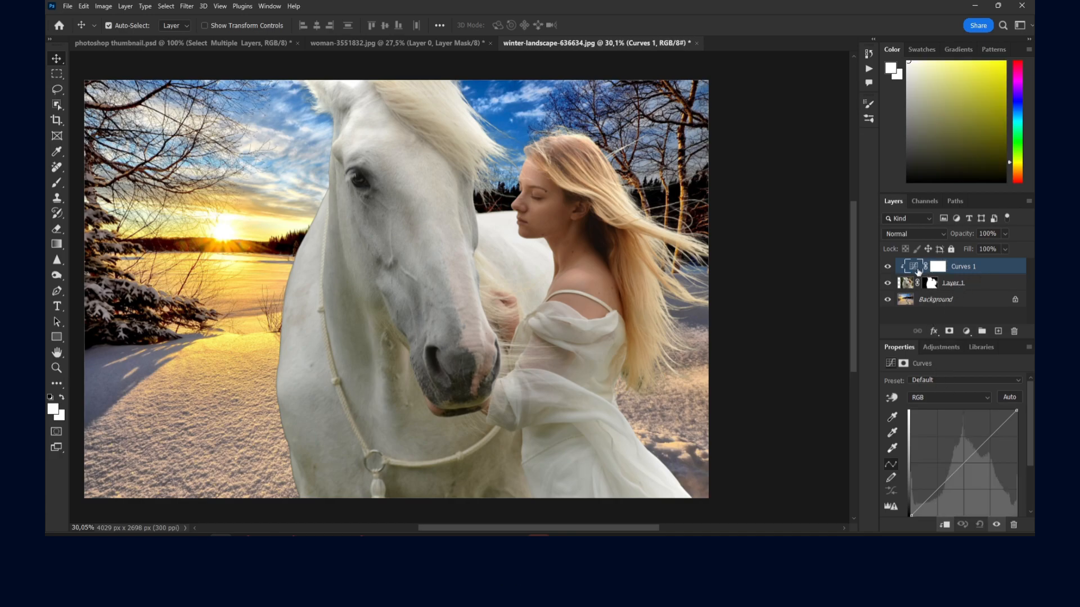
drag(902, 349, 227, 169)
click(271, 343)
click(270, 343)
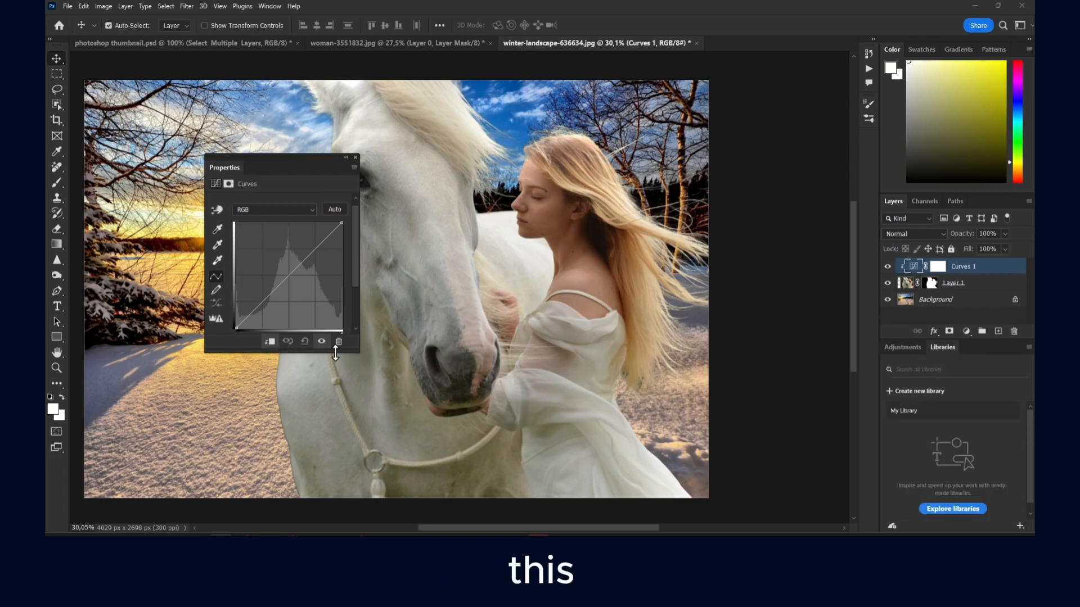
drag(352, 351, 425, 411)
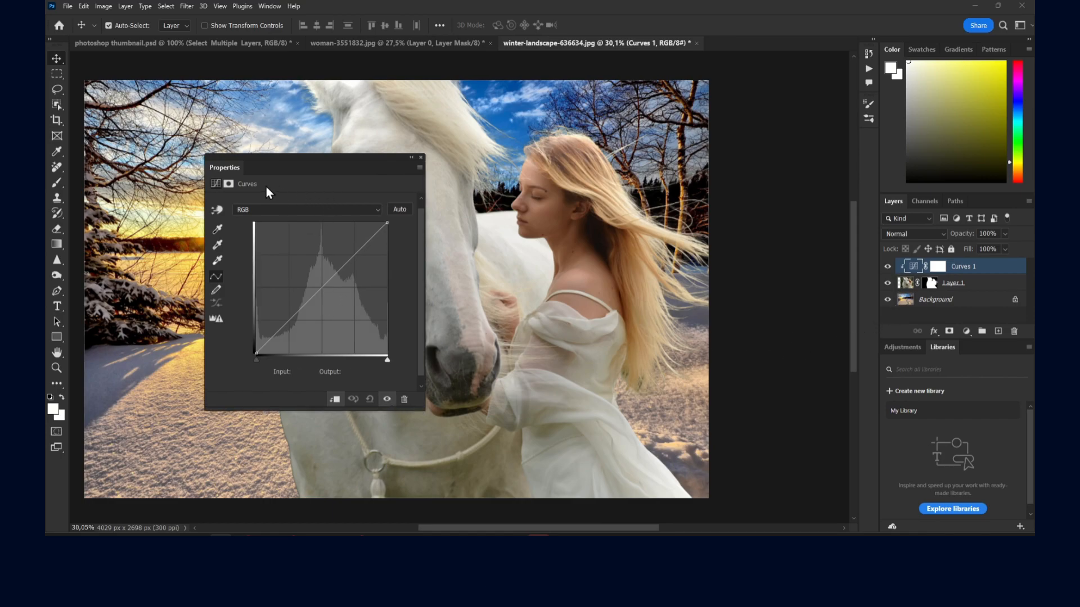
Step: In the Curves auto options, try the different algorithms, choose Enhance Monochromatic Contrast, and enable Snap Neutral Midtones
click(420, 167)
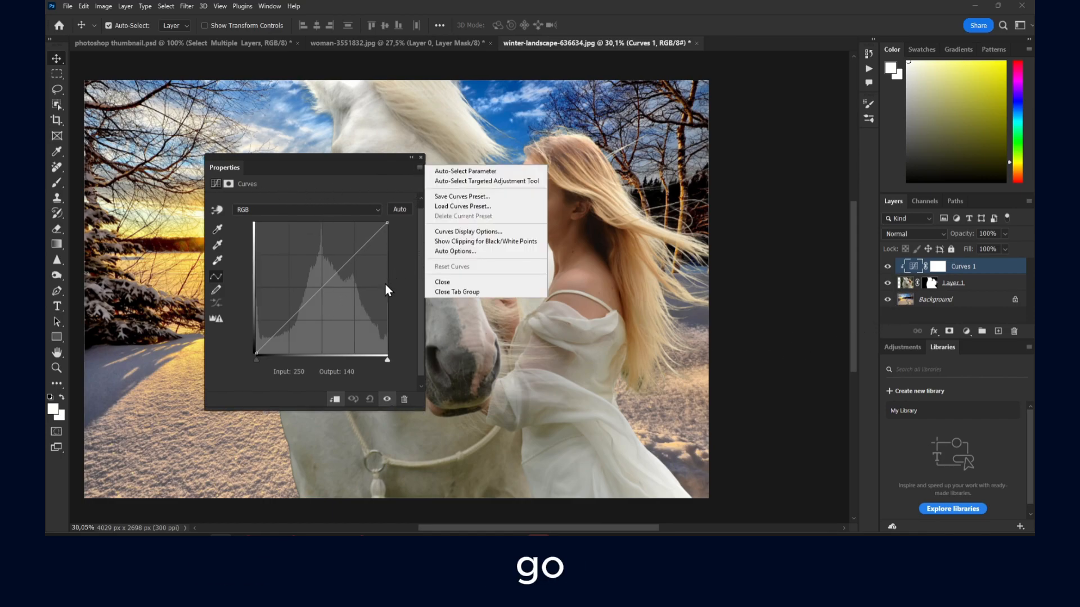
click(437, 251)
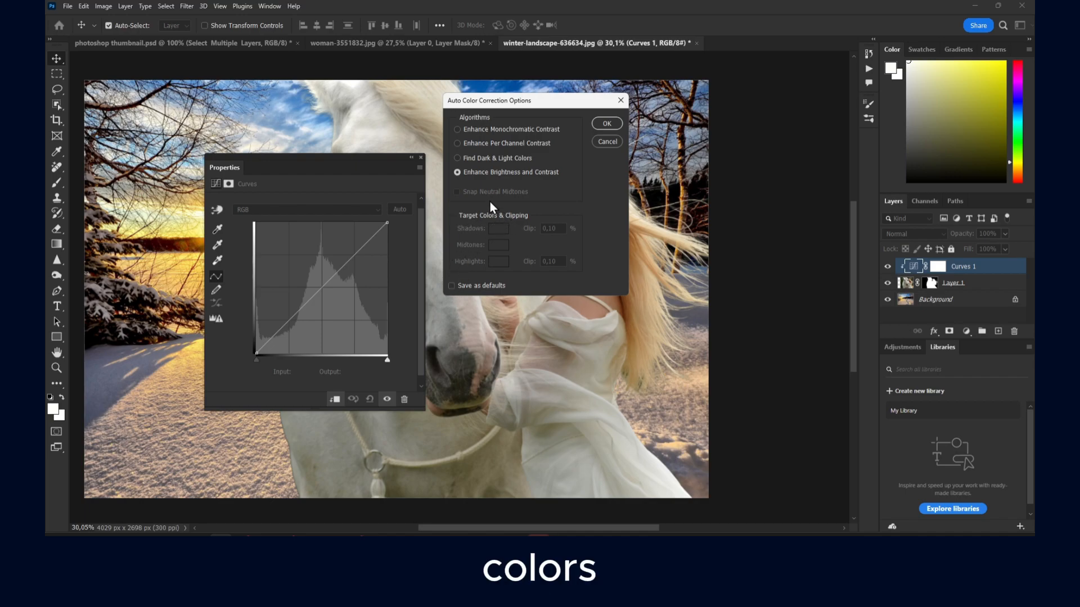
click(471, 160)
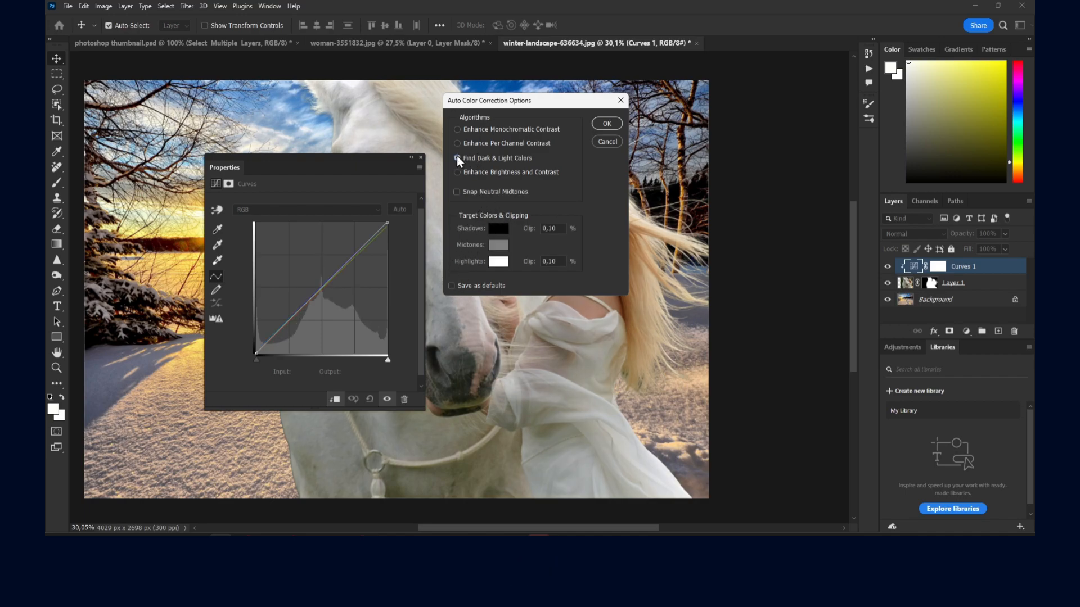
click(478, 144)
click(480, 132)
click(471, 193)
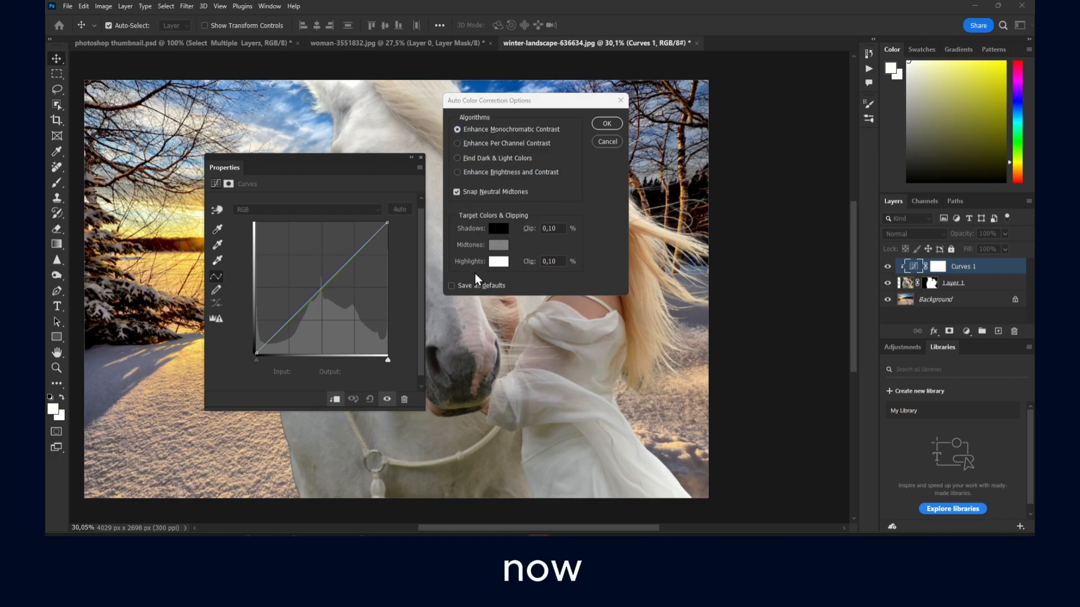
Step: Open the target shadow colour of the auto options and try blue-grey tones sampled from the shaded snow
drag(394, 159, 374, 157)
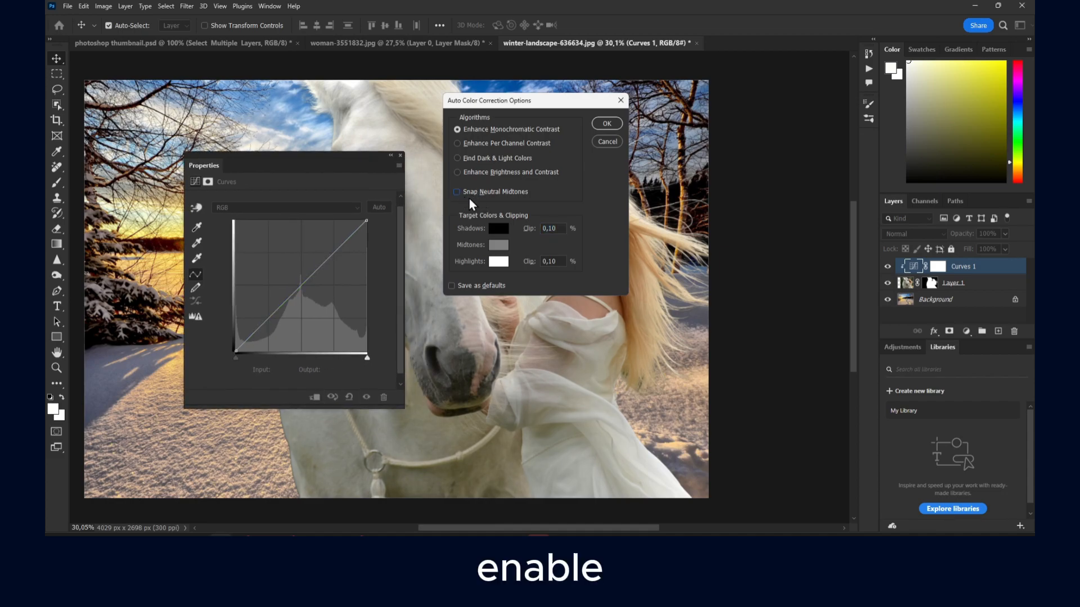
click(496, 231)
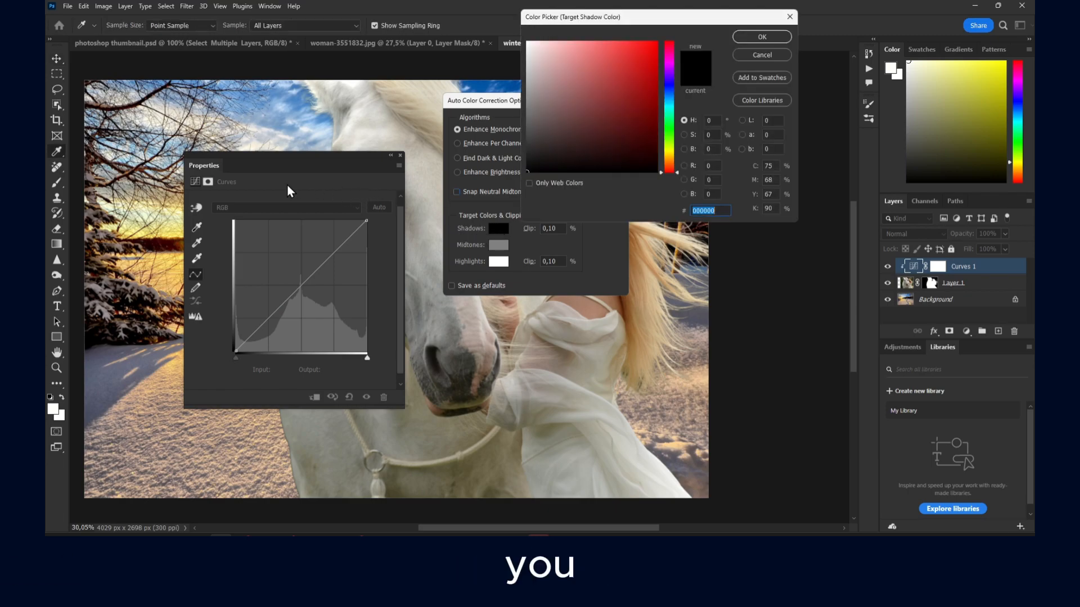
click(104, 371)
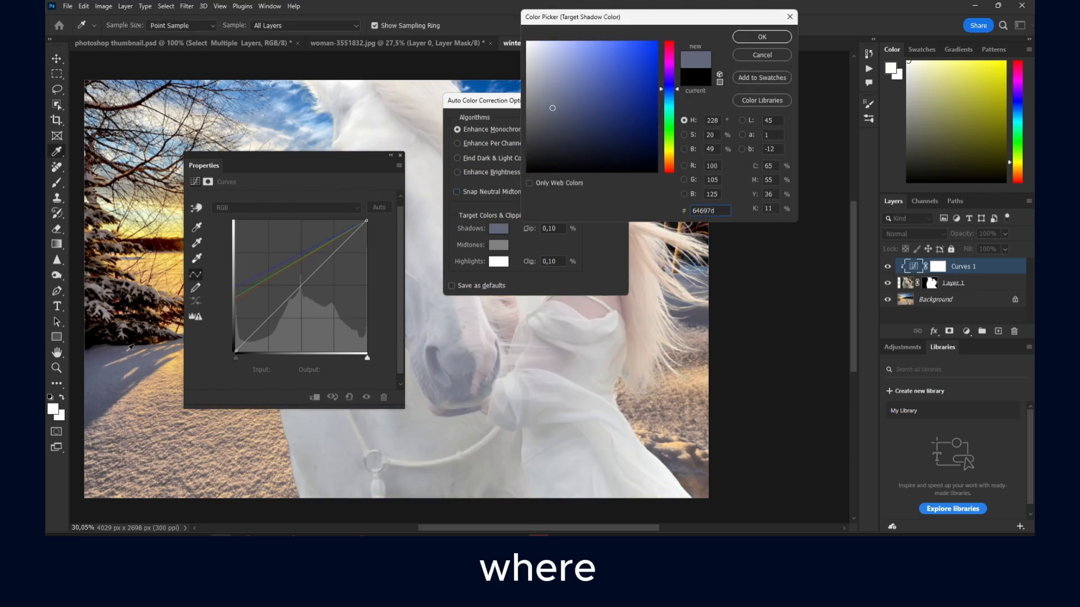
click(93, 361)
click(95, 378)
click(92, 396)
click(96, 392)
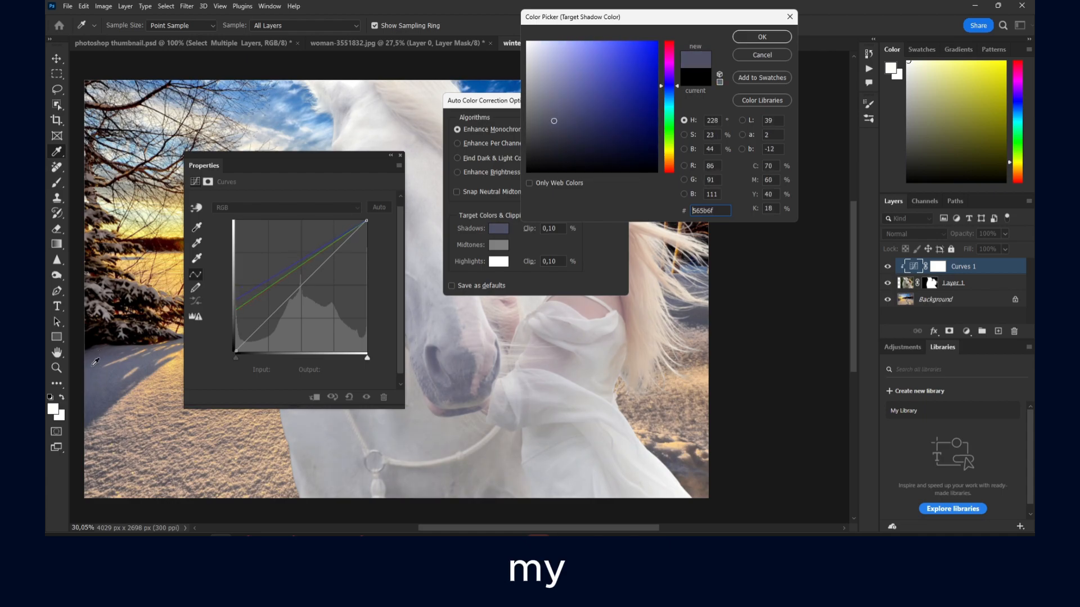
click(95, 386)
Step: Try tones sampled around the horizon tree line and the snowy shore as the target shadow colour
drag(292, 167, 286, 370)
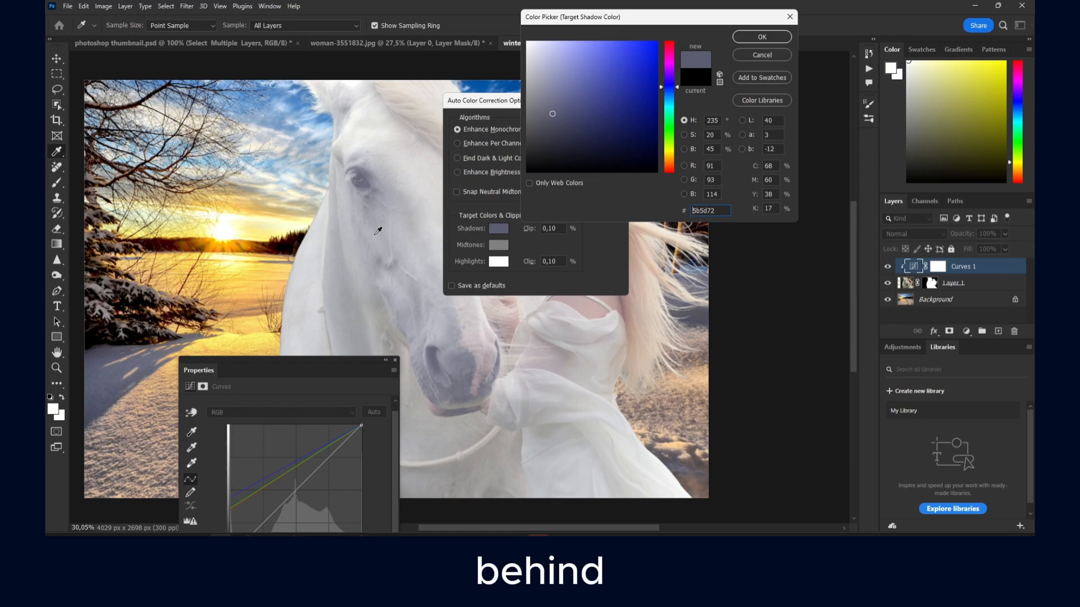
click(292, 241)
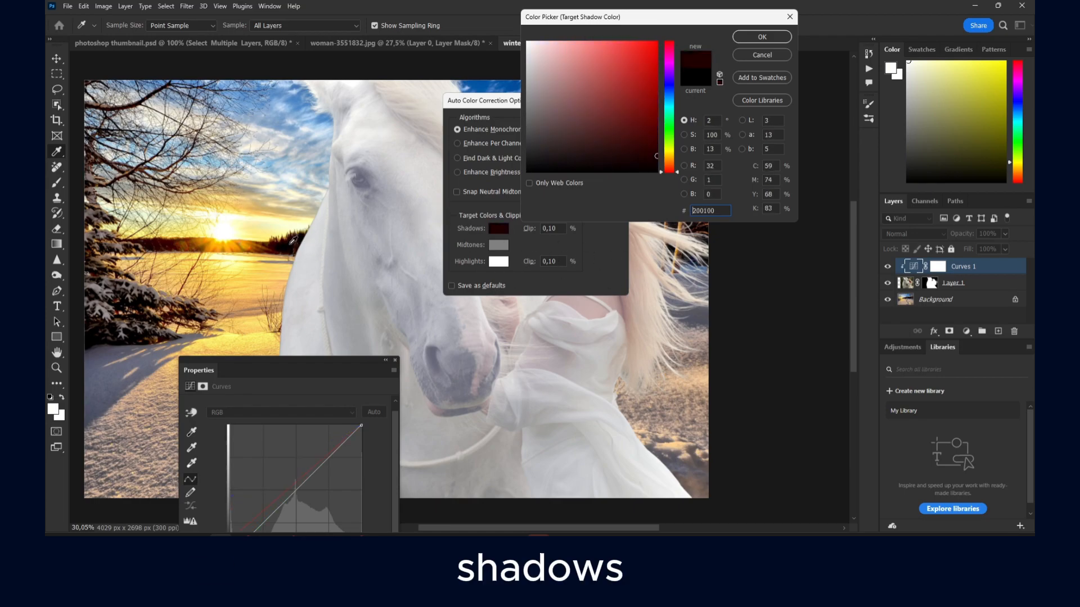
click(286, 247)
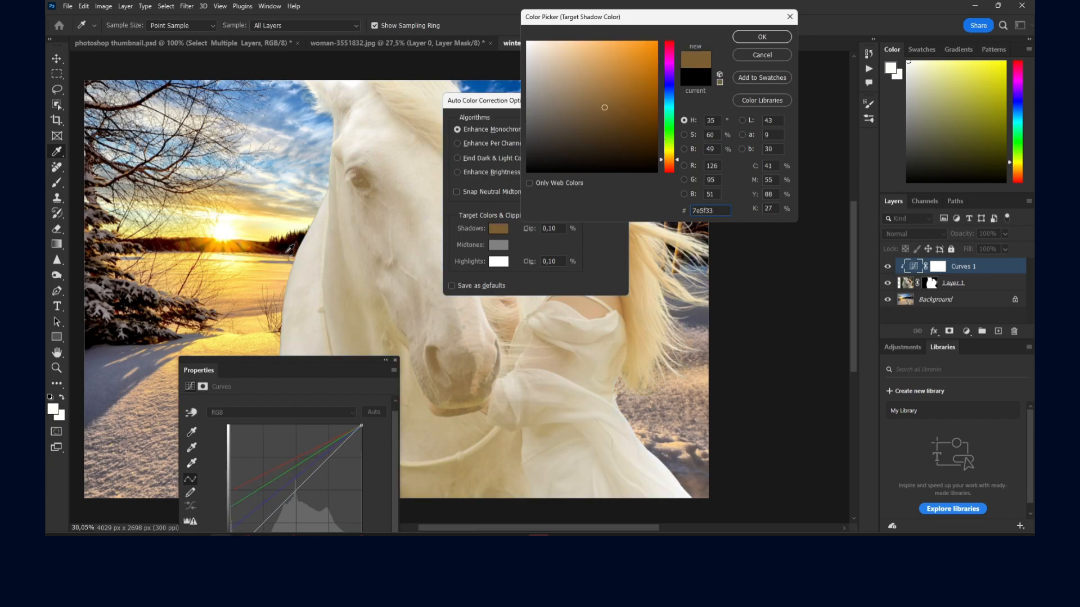
click(251, 278)
drag(243, 300, 201, 318)
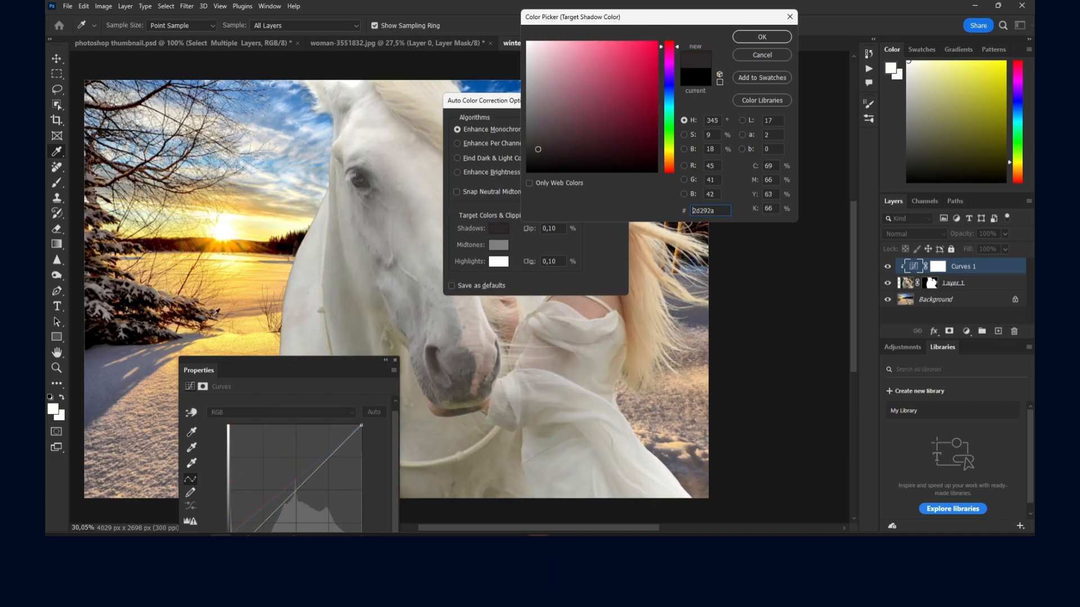
mouse_move(283, 245)
mouse_down()
mouse_move(186, 320)
mouse_move(186, 337)
mouse_up()
Step: Set the target shadow colour to the dark olive tone #272406 and confirm it
mouse_move(535, 129)
mouse_down()
mouse_move(549, 163)
mouse_move(560, 157)
mouse_move(571, 173)
mouse_up()
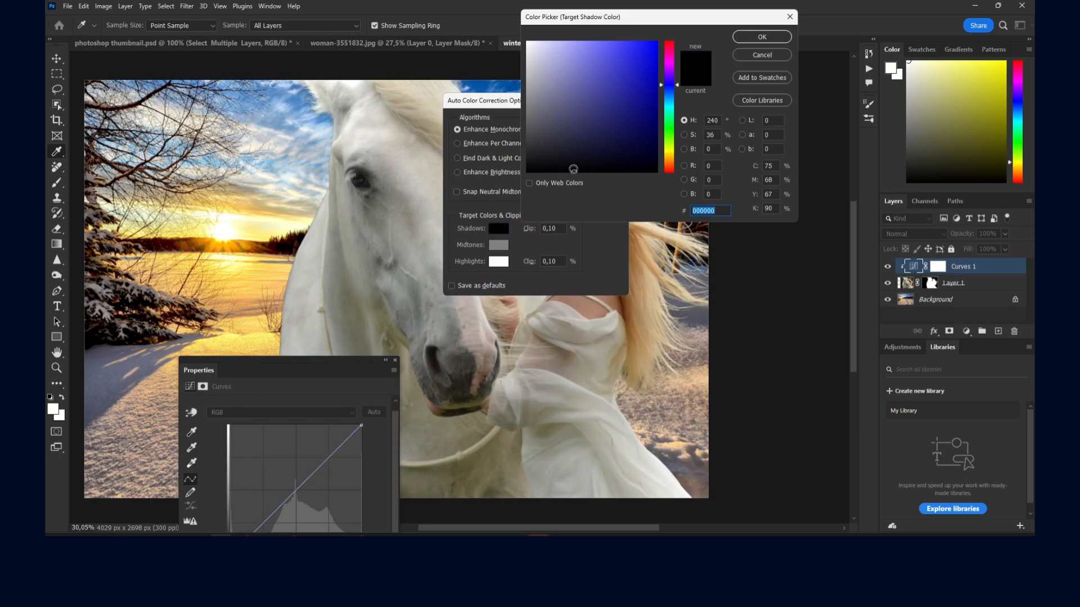
drag(670, 102, 673, 152)
drag(593, 148, 637, 153)
drag(336, 367, 278, 209)
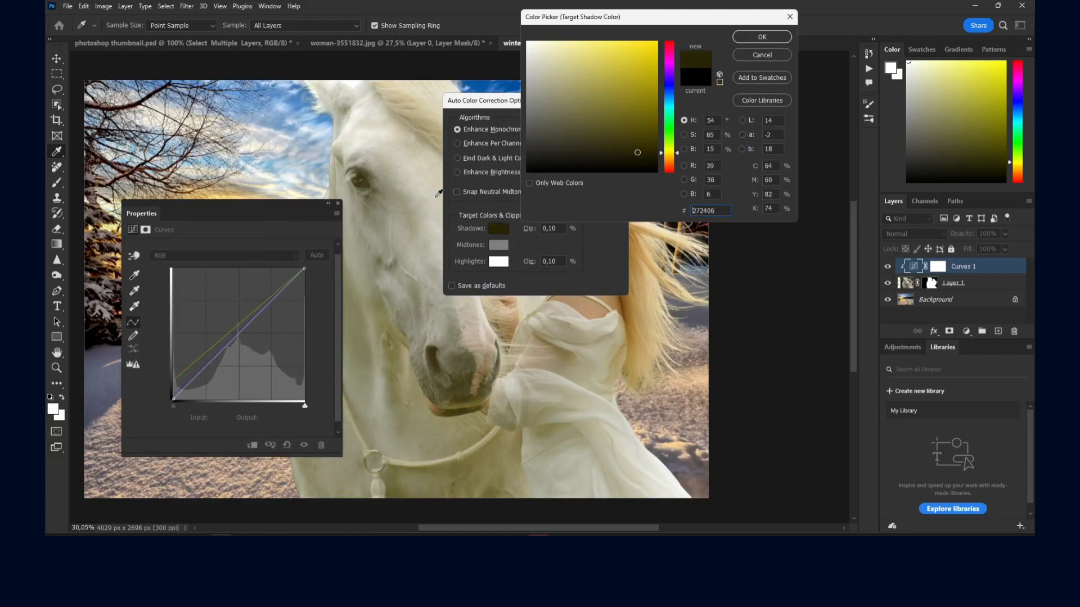
click(754, 37)
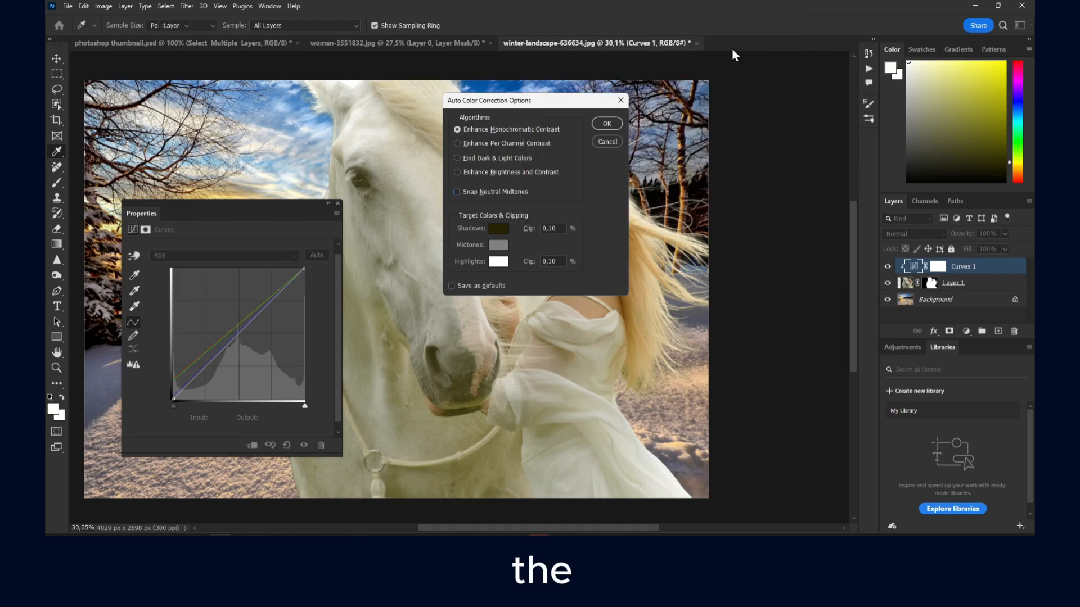
Step: Set the target midtone colour to the warm orange #ffc764 sampled from the sunlit lake beside the horse
click(498, 246)
drag(259, 214, 484, 272)
click(237, 275)
click(287, 243)
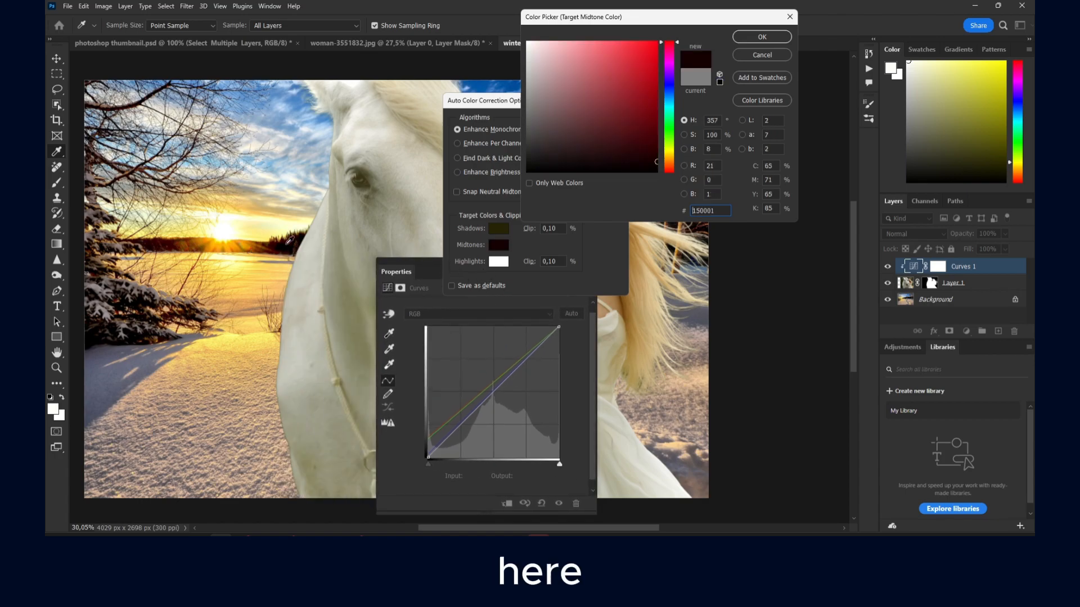
click(257, 251)
click(250, 241)
click(264, 280)
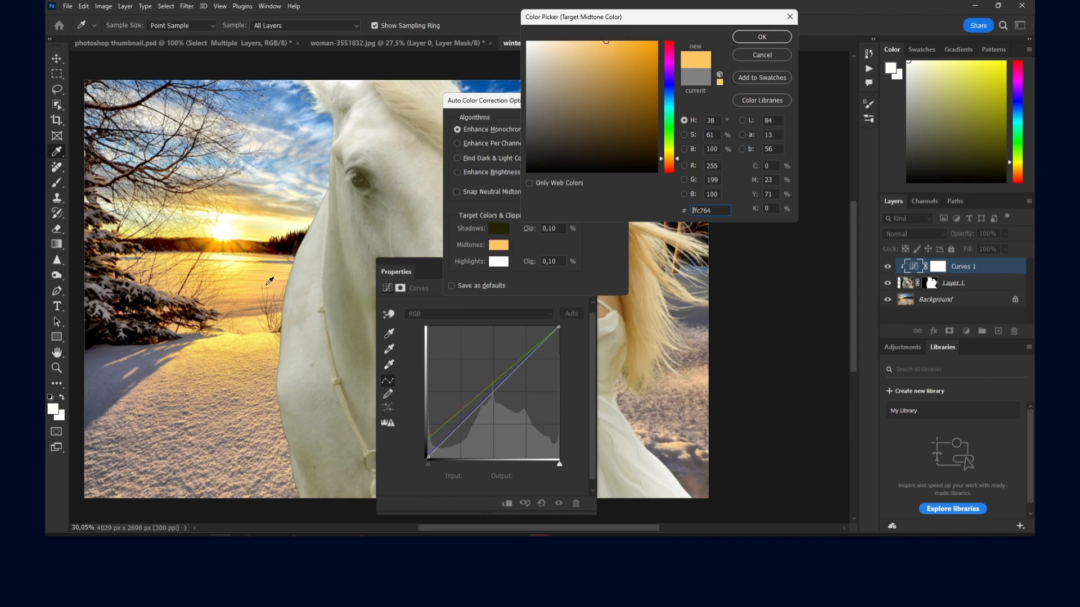
click(762, 36)
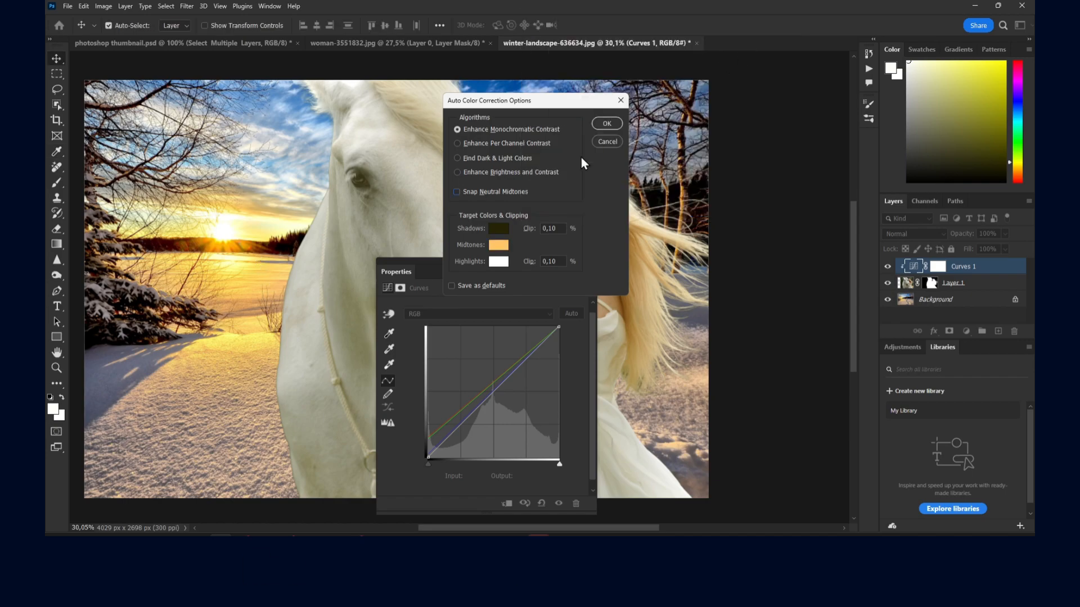
Step: Open the target highlight colour and try tones sampled from the sunlit horizon area and the snow
click(498, 262)
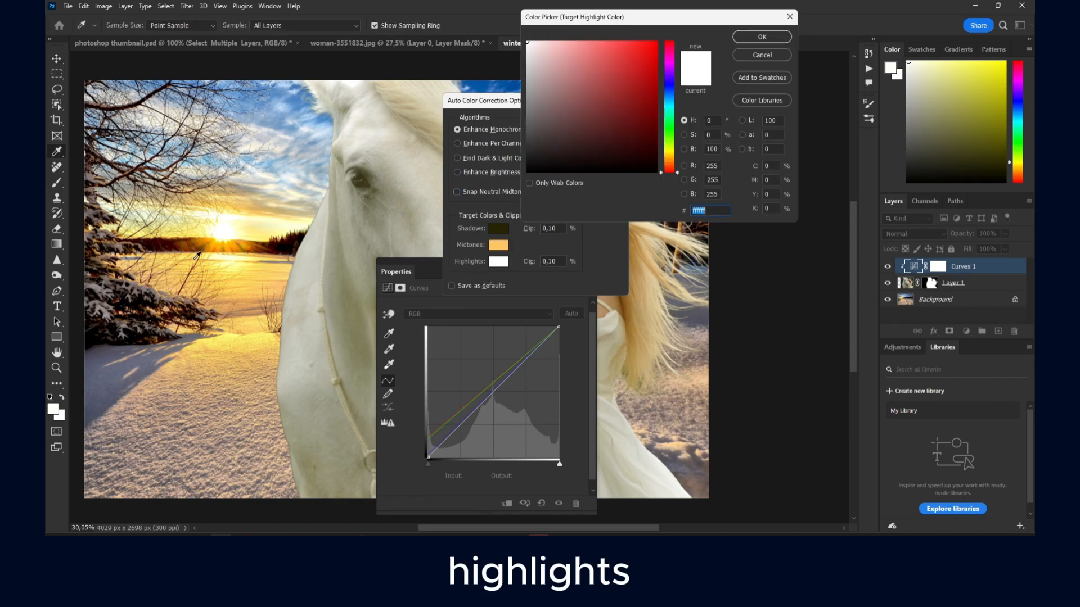
click(215, 258)
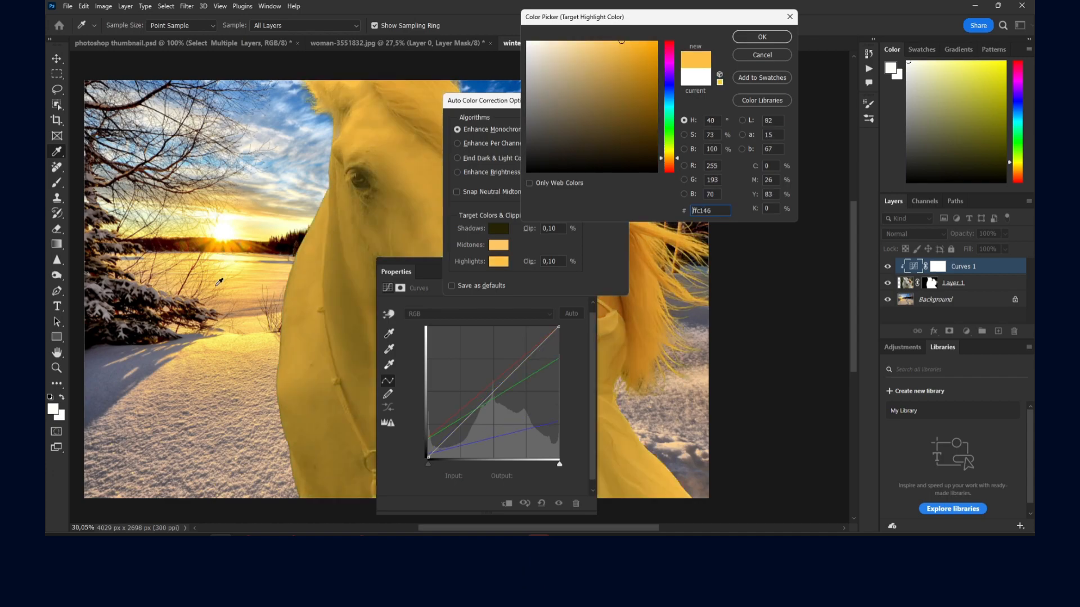
click(252, 347)
click(244, 366)
click(209, 377)
click(114, 372)
click(216, 346)
click(209, 369)
click(207, 445)
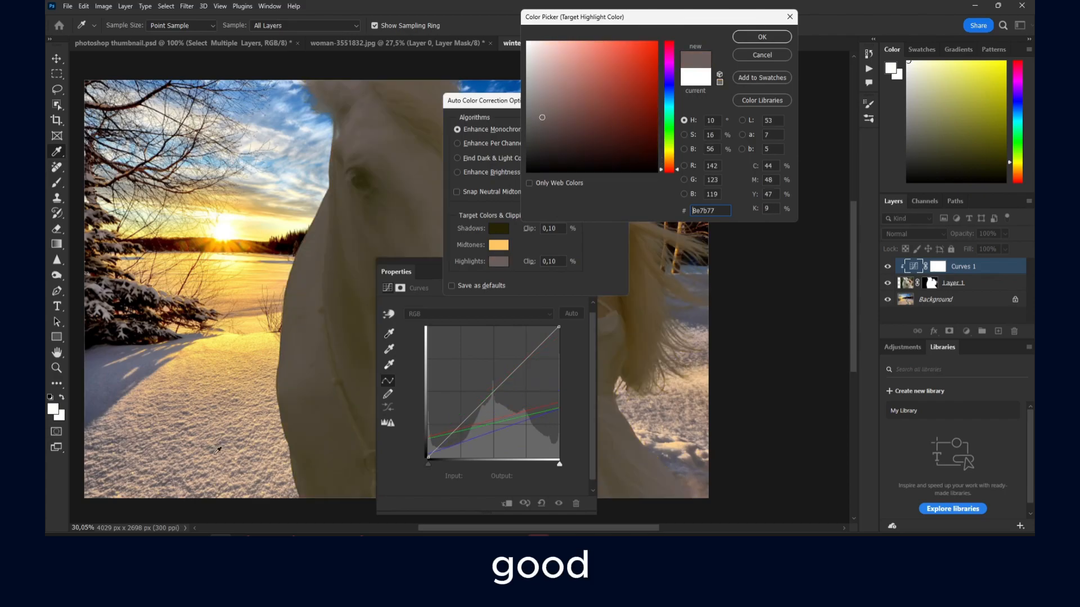
click(208, 457)
click(195, 350)
click(168, 305)
click(190, 319)
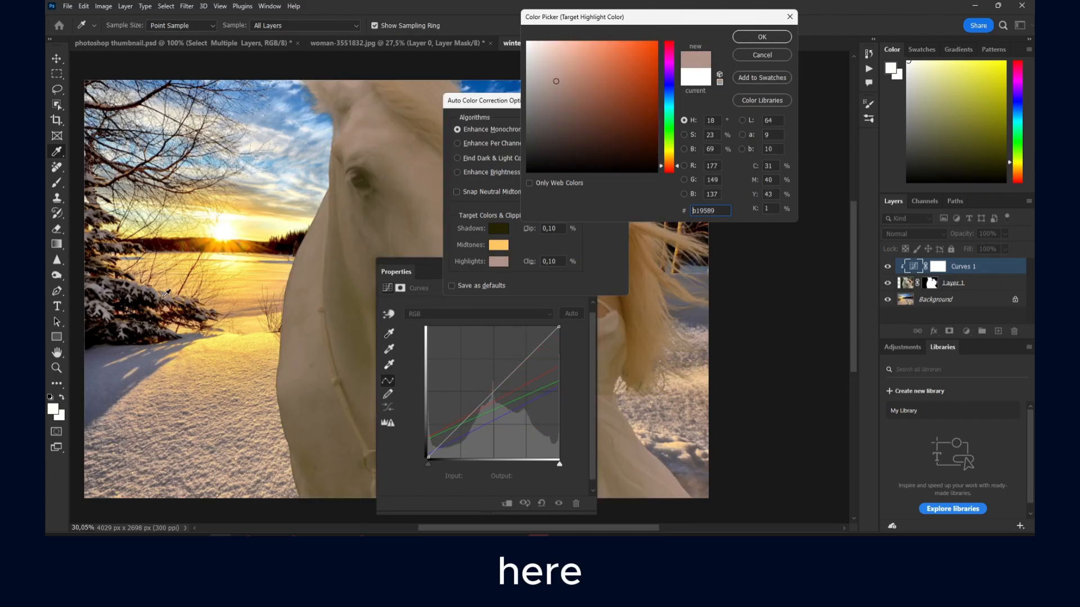
Step: Try tones sampled from the lake, the glow around the sun and the clouds as the target highlight colour
click(167, 280)
click(169, 258)
click(179, 231)
click(189, 219)
click(185, 206)
click(176, 224)
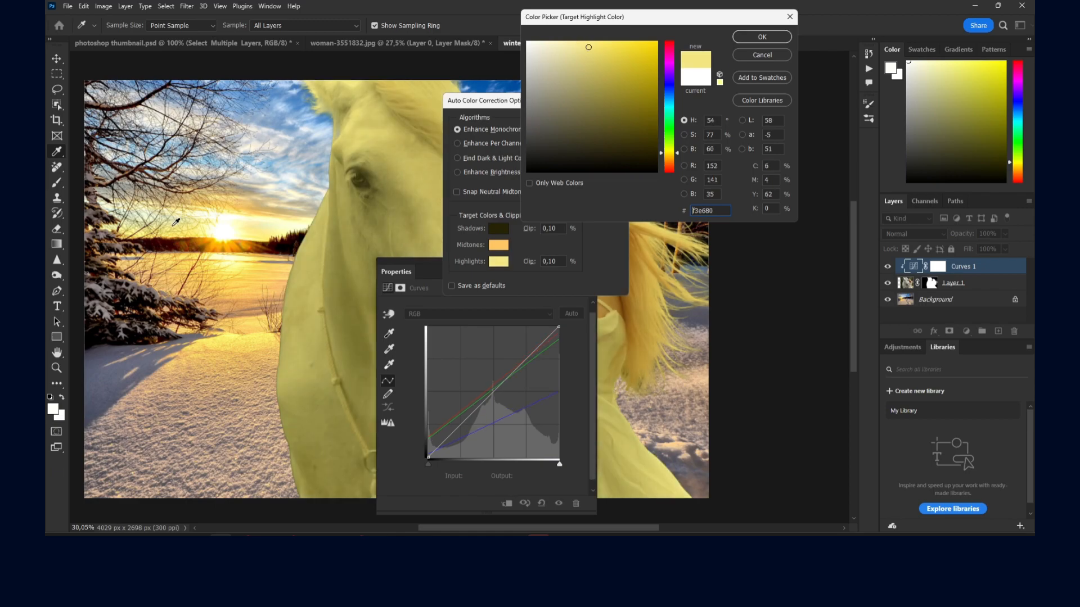
click(188, 193)
click(211, 177)
click(241, 163)
click(267, 152)
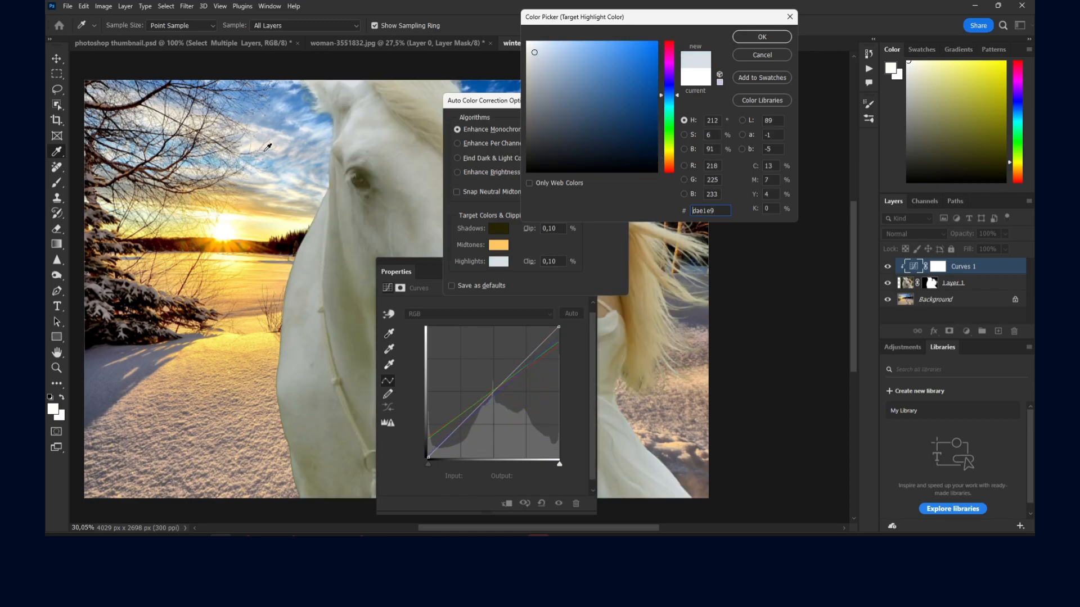
click(269, 148)
click(266, 149)
click(264, 150)
click(262, 150)
Step: Set the target highlight colour to the pale peach #efd0b4 sampled from the sunlit snow and confirm it
click(248, 436)
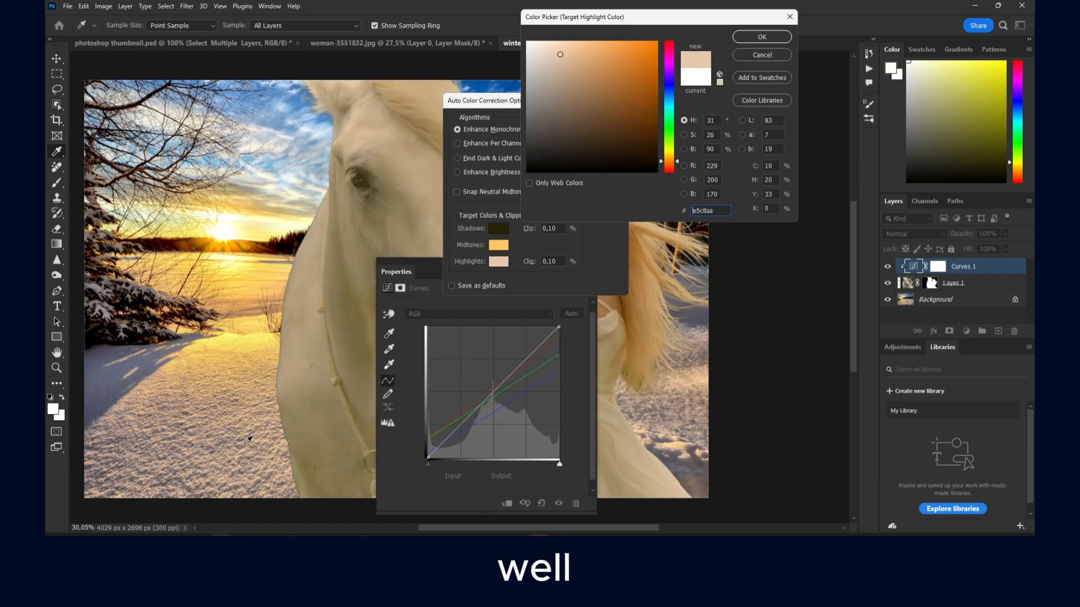
click(257, 455)
click(253, 456)
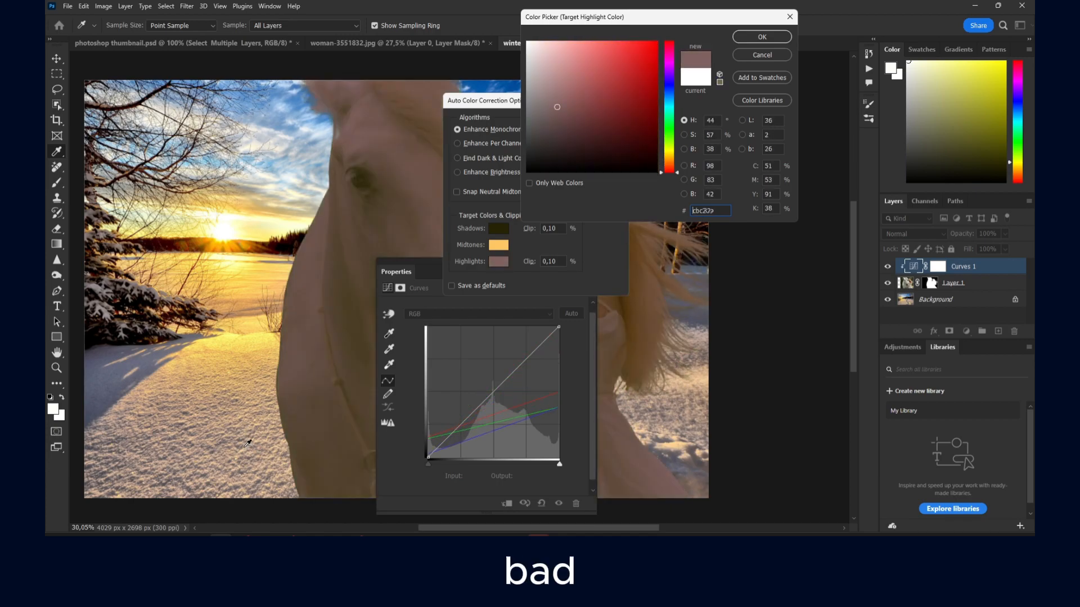
click(247, 375)
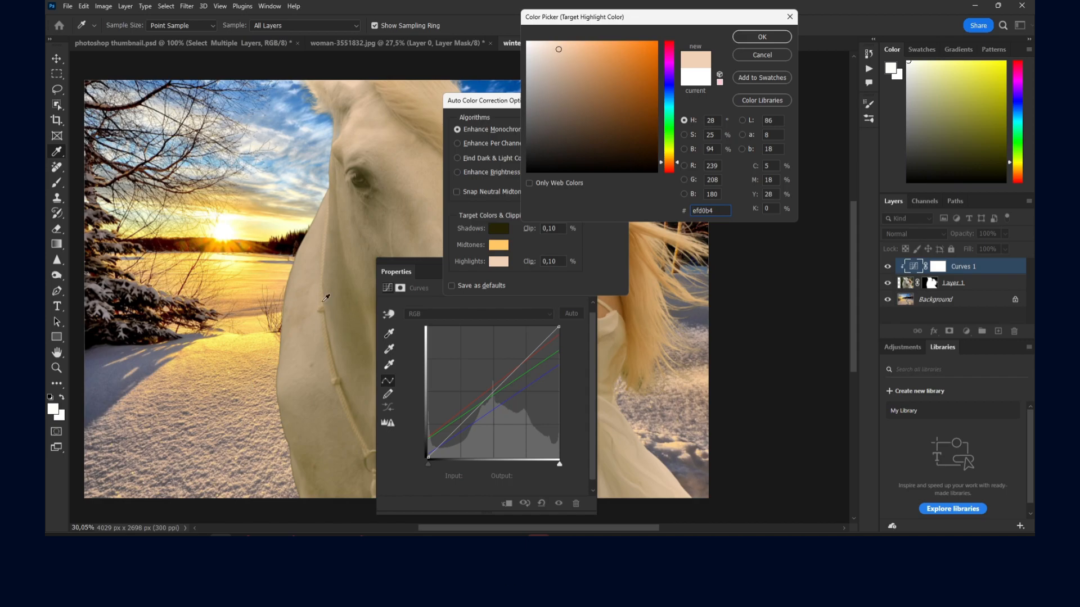
click(761, 40)
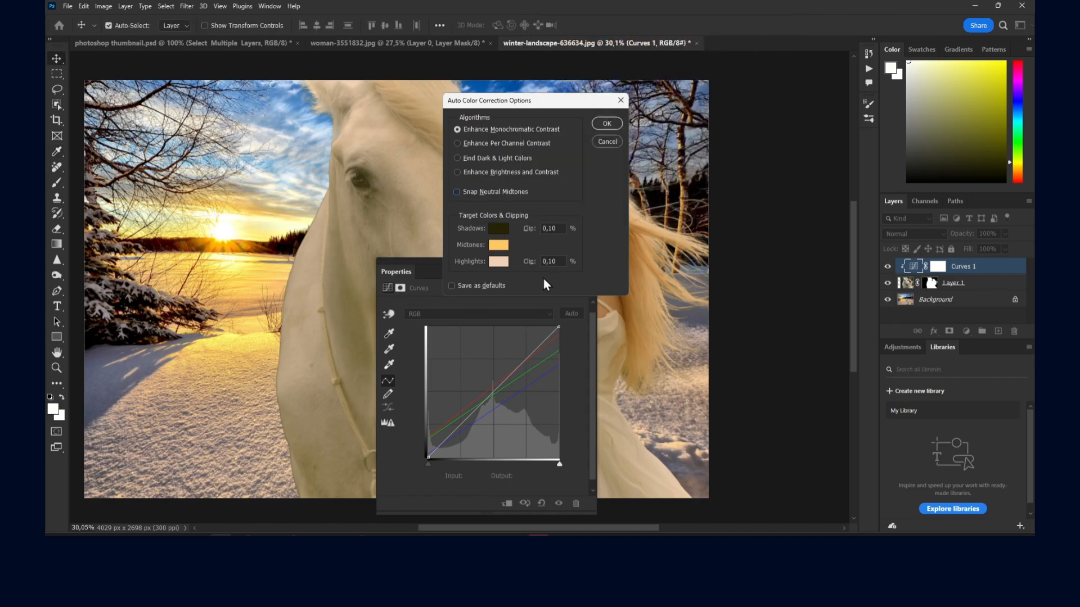
Step: Apply the auto colour options without saving the target colours as defaults, and close the Curves properties
click(605, 123)
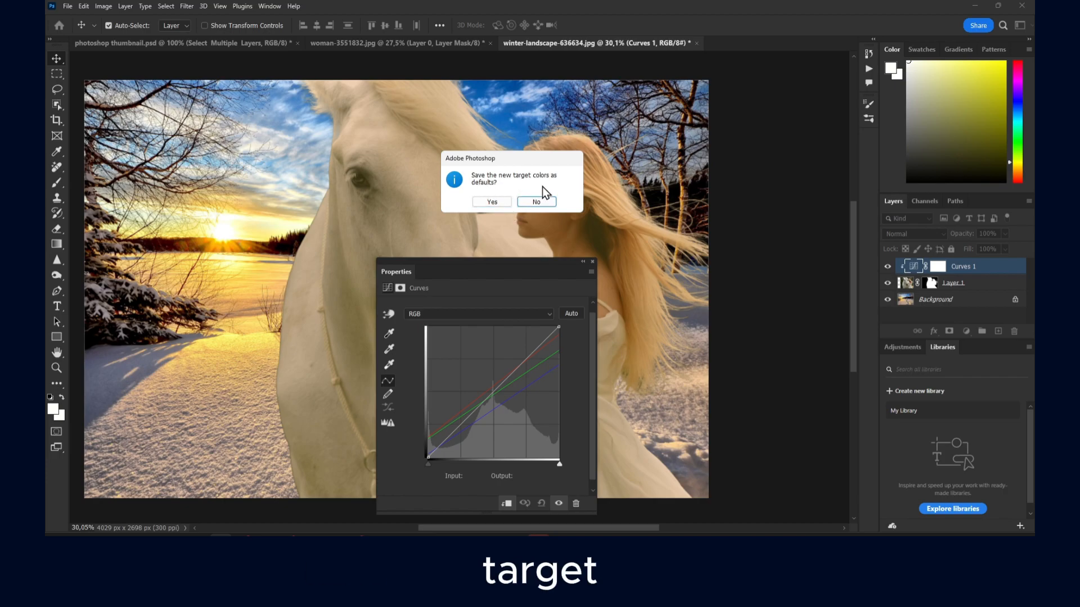
click(538, 202)
drag(528, 267, 764, 158)
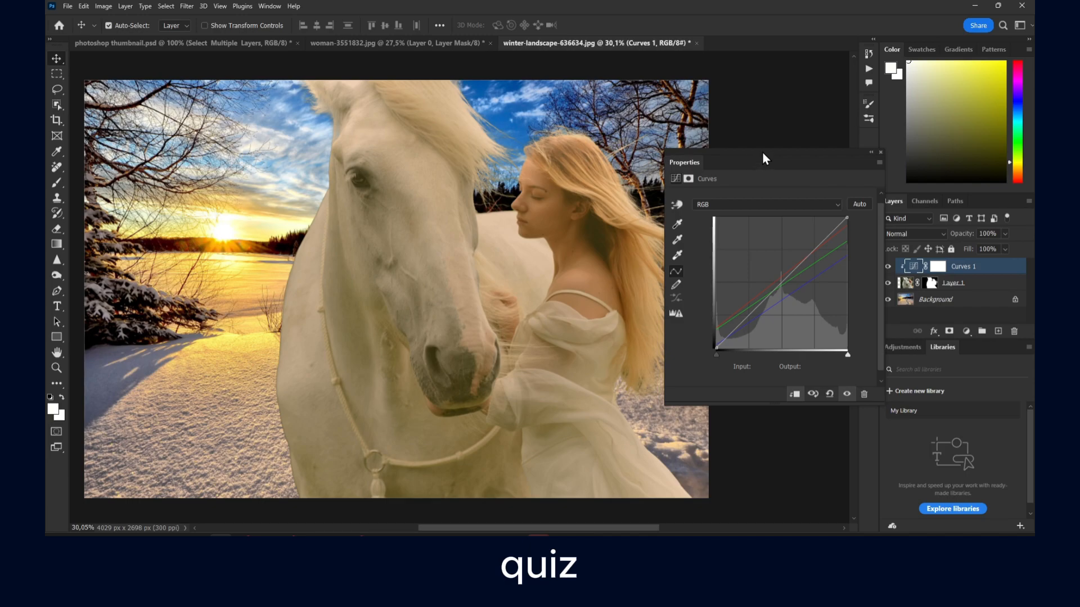
drag(764, 157, 790, 144)
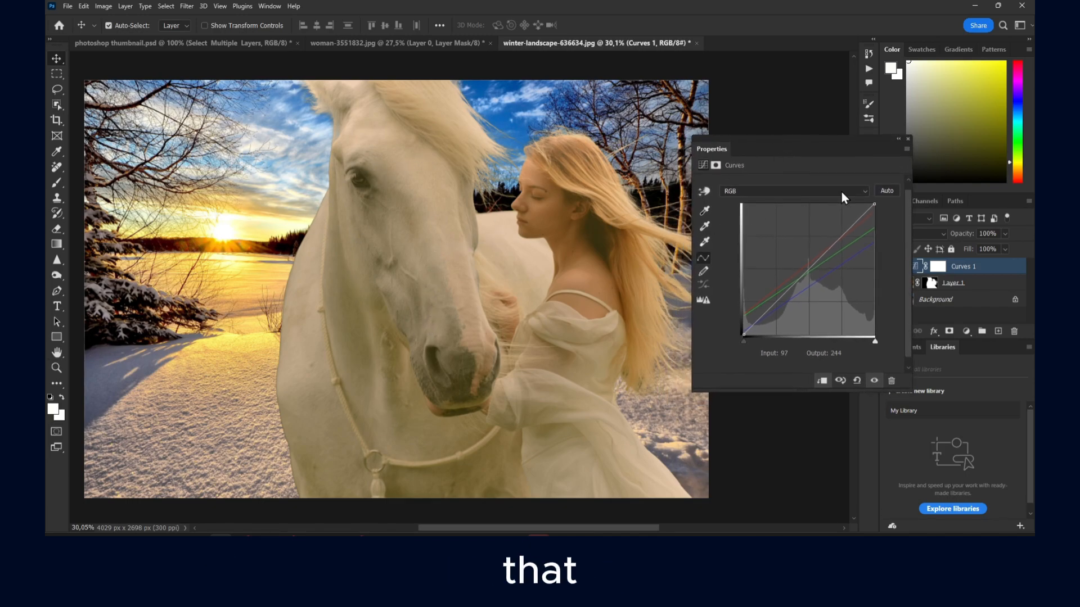
click(908, 140)
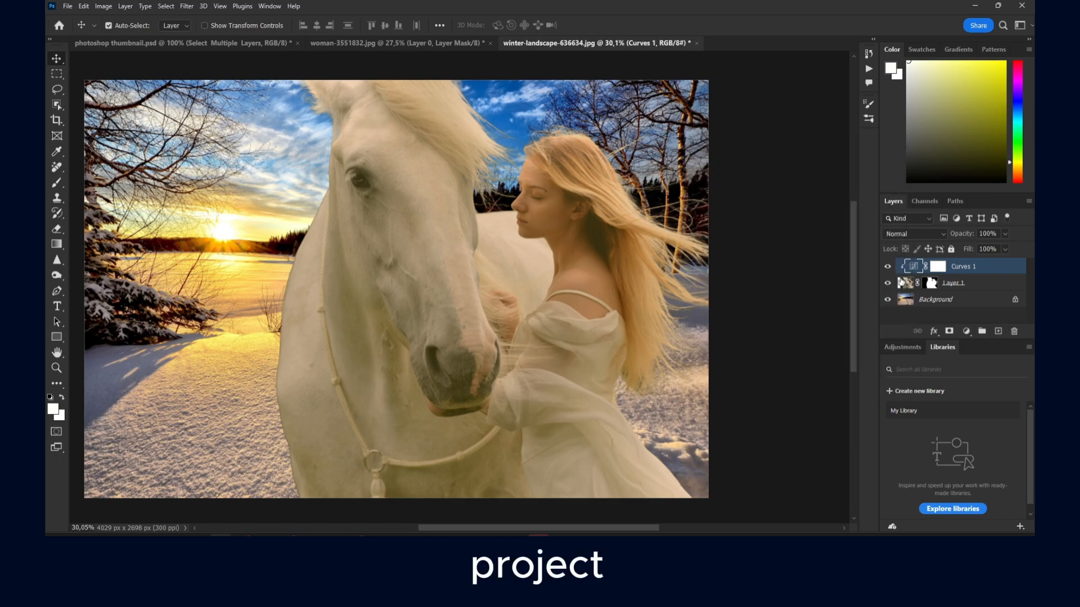
Step: Reopen the Curves properties and compare the image with clipping to the layer below off and on, ending with it clipped
double_click(910, 273)
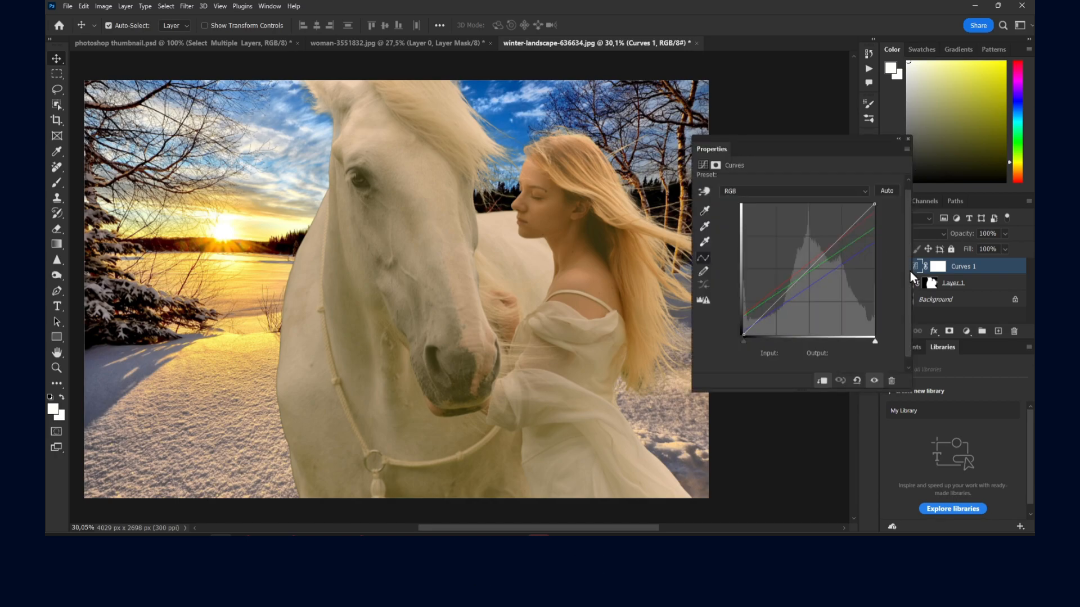
click(824, 385)
click(824, 385)
click(825, 385)
click(824, 384)
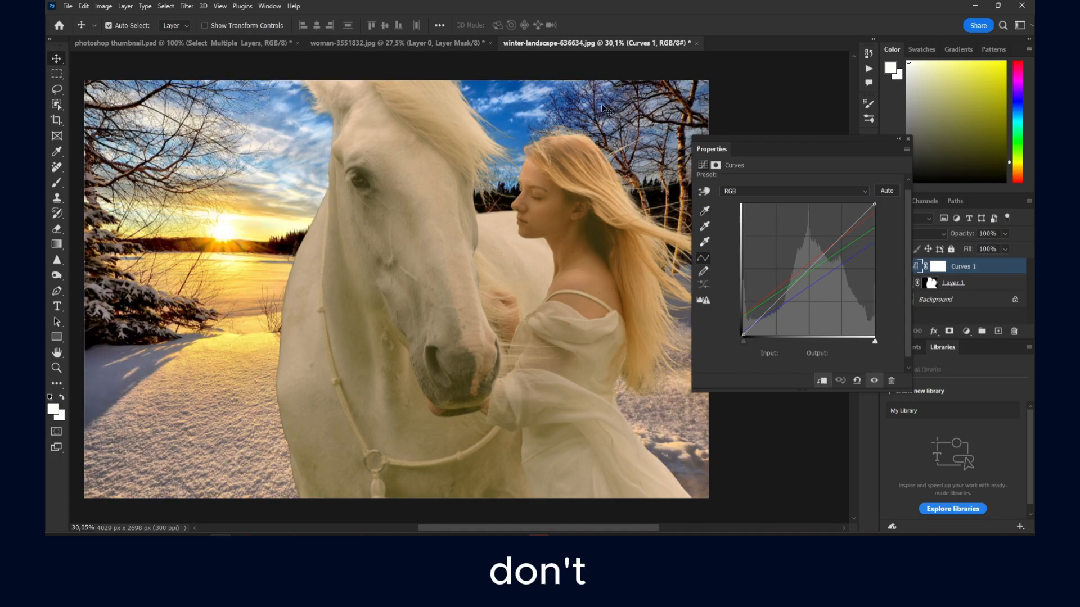
click(821, 382)
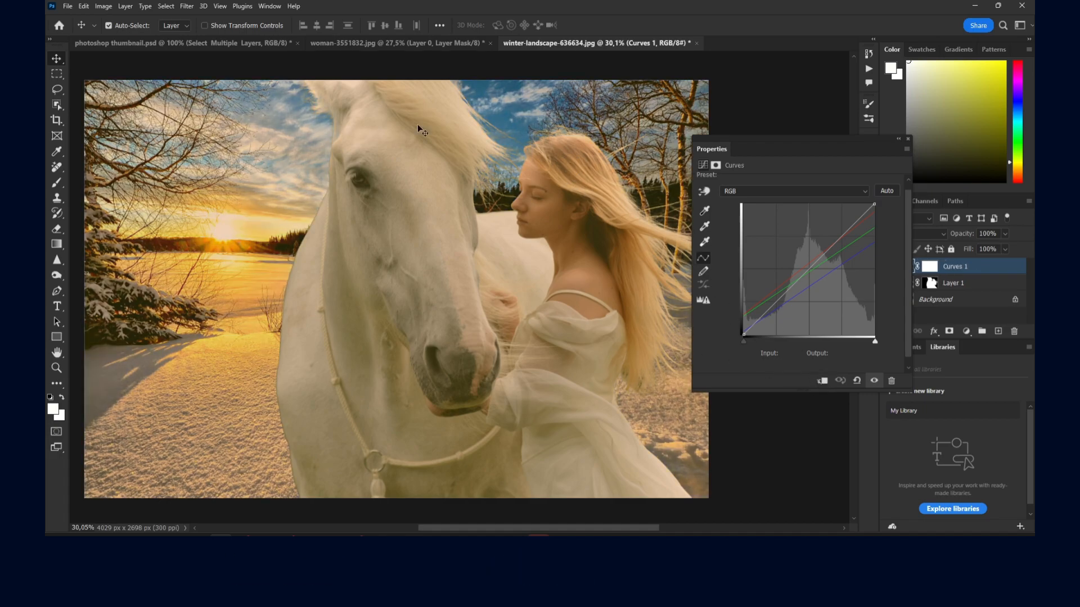
click(821, 382)
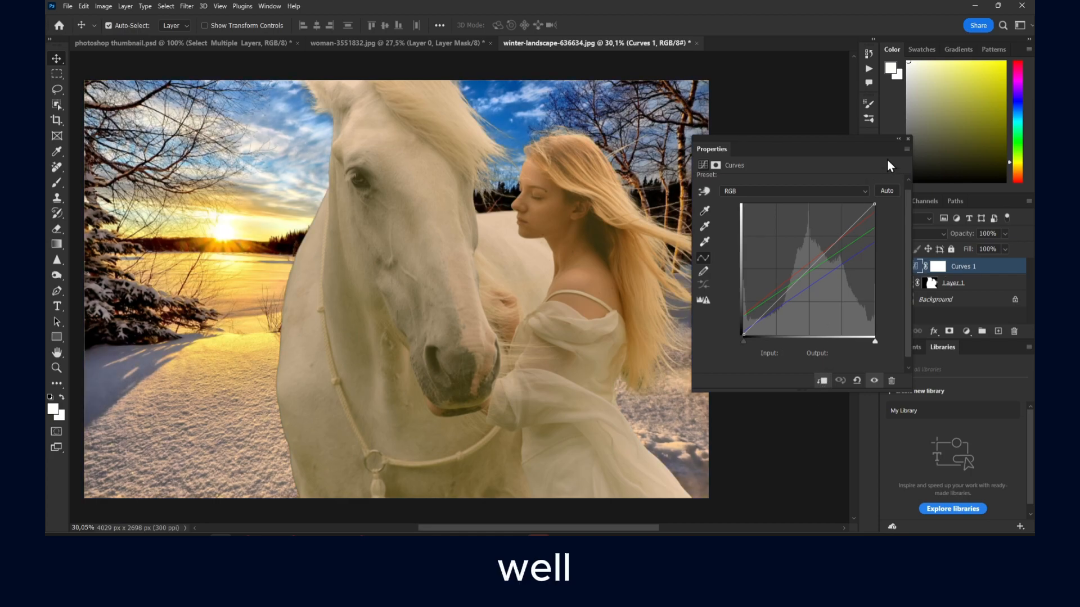
click(897, 151)
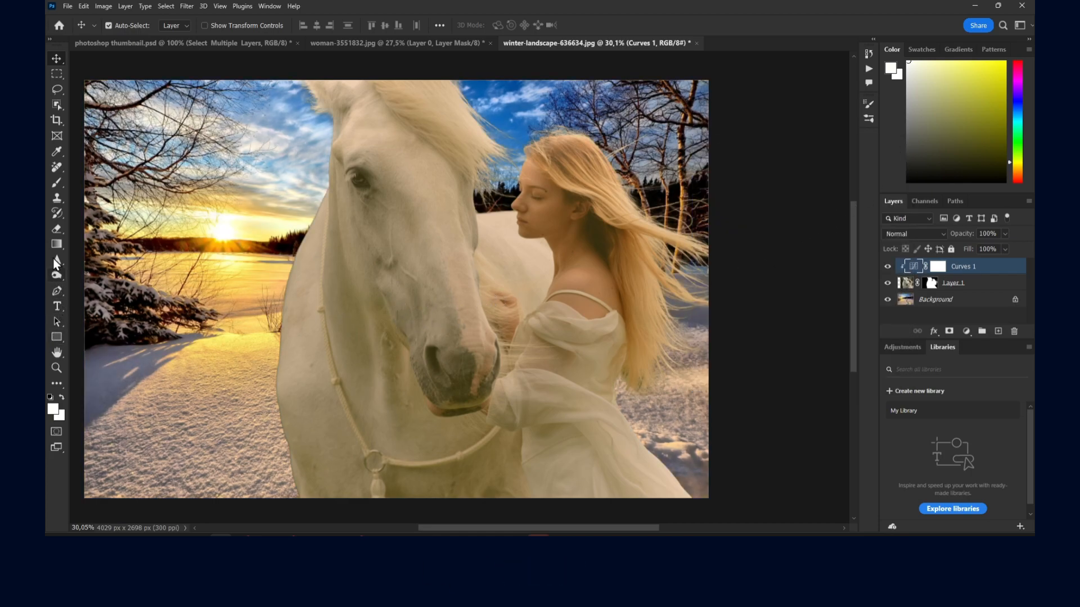
Step: Sample a pale warm tan from the sunset background as the foreground colour with the Eyedropper
key(i)
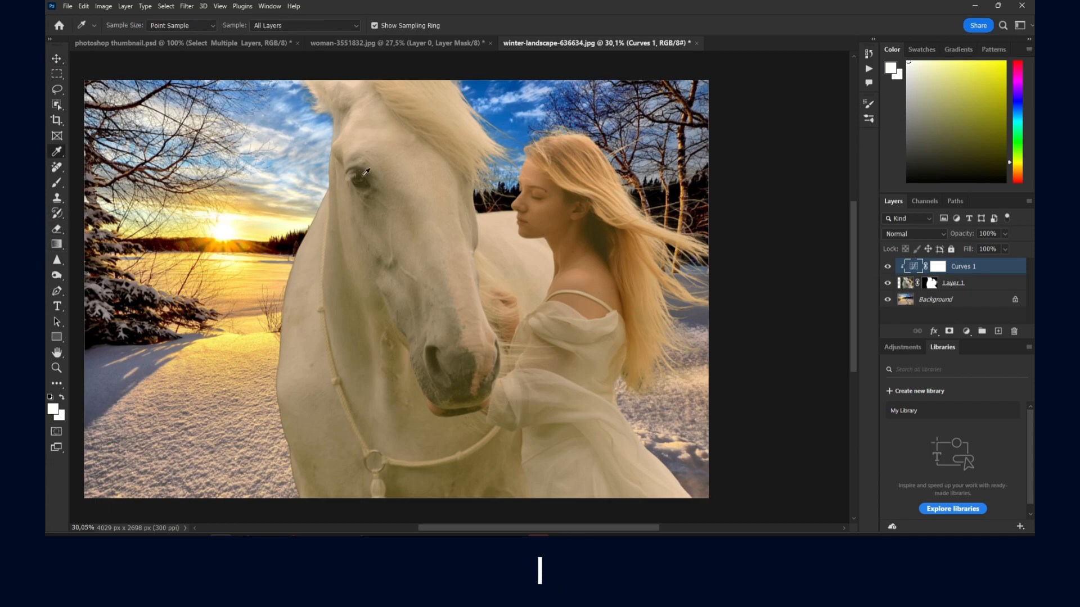
drag(400, 166, 292, 280)
drag(231, 265, 248, 199)
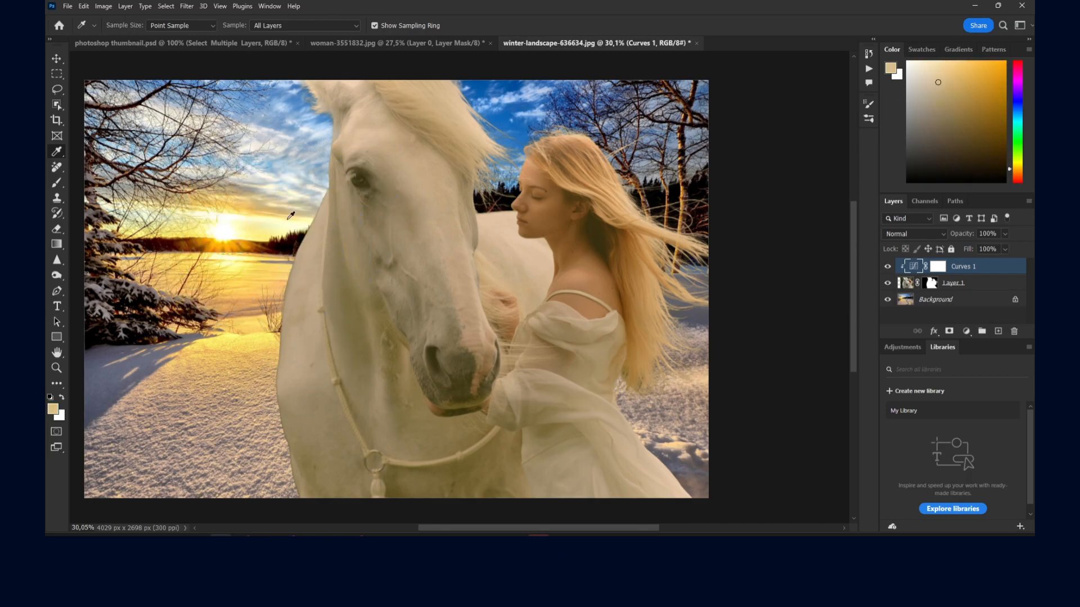
Step: Select the Background, Layer 1 and Curves 1 layers together and convert them into a single smart object
click(906, 303)
shift+click(910, 286)
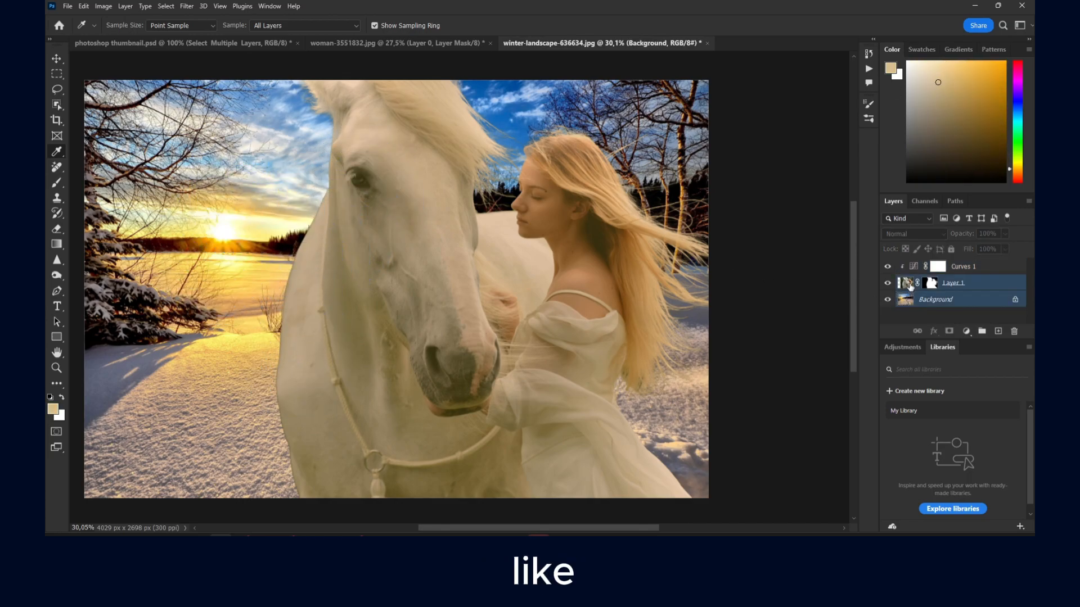
shift+click(920, 268)
right_click(957, 267)
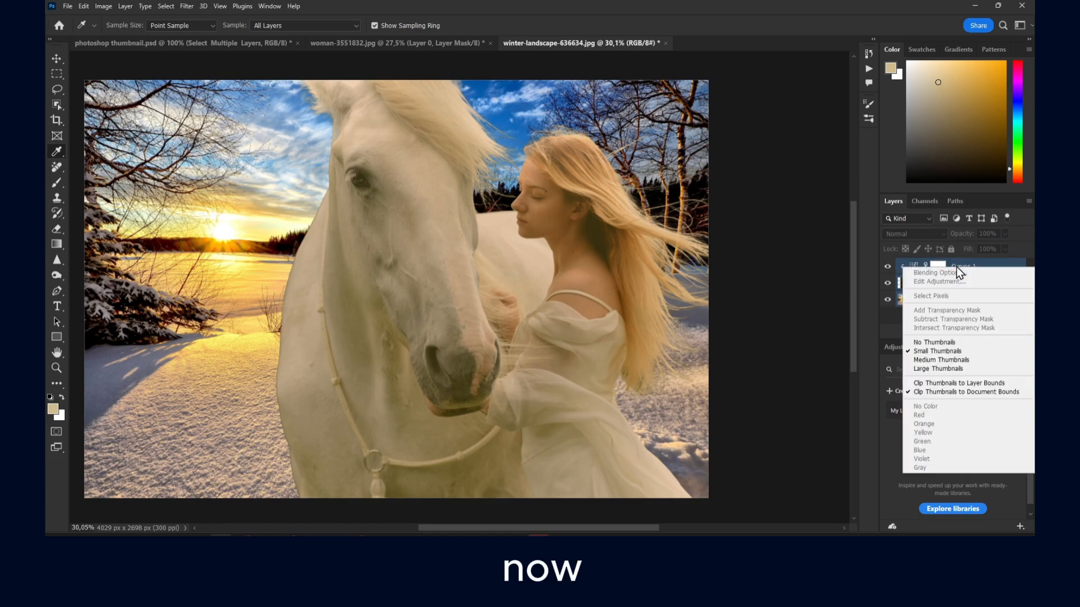
right_click(983, 263)
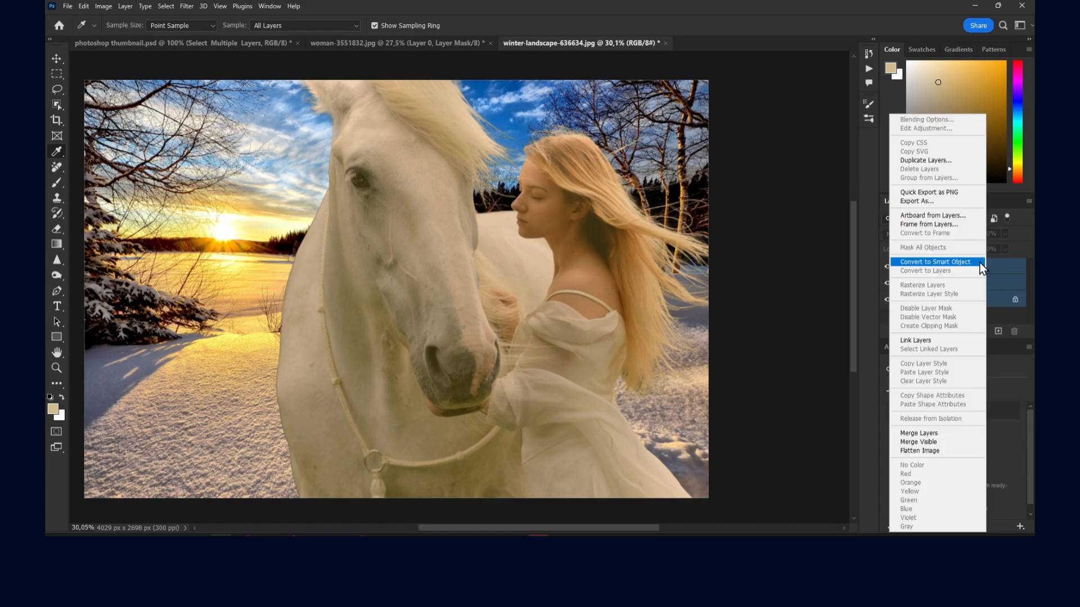
click(980, 262)
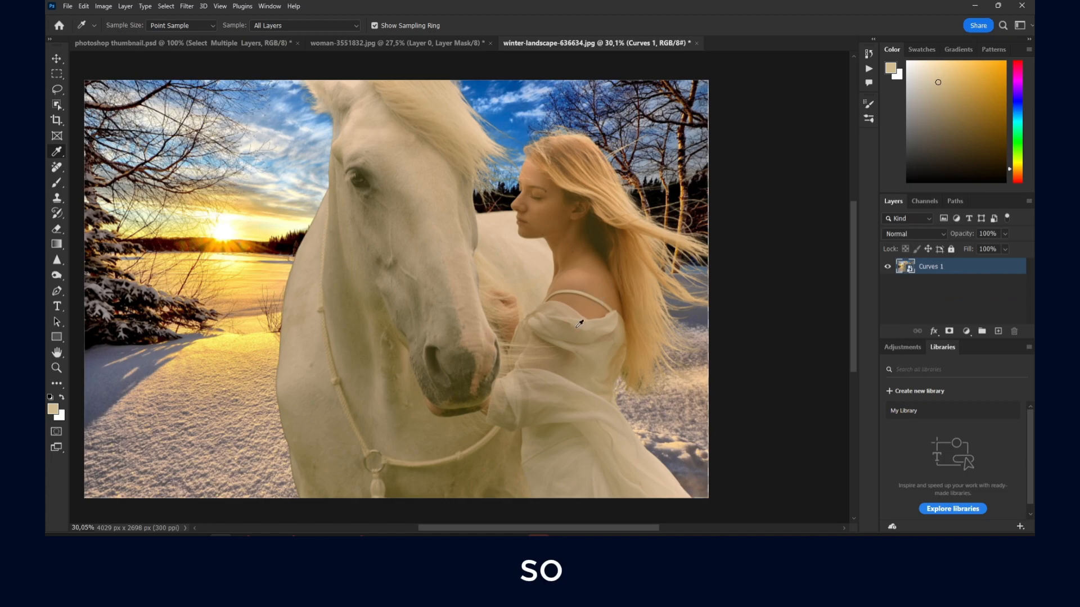
Step: View the cut-out in woman-3551832.jpg for comparison and return to the winter-landscape-636634.jpg composite
click(538, 544)
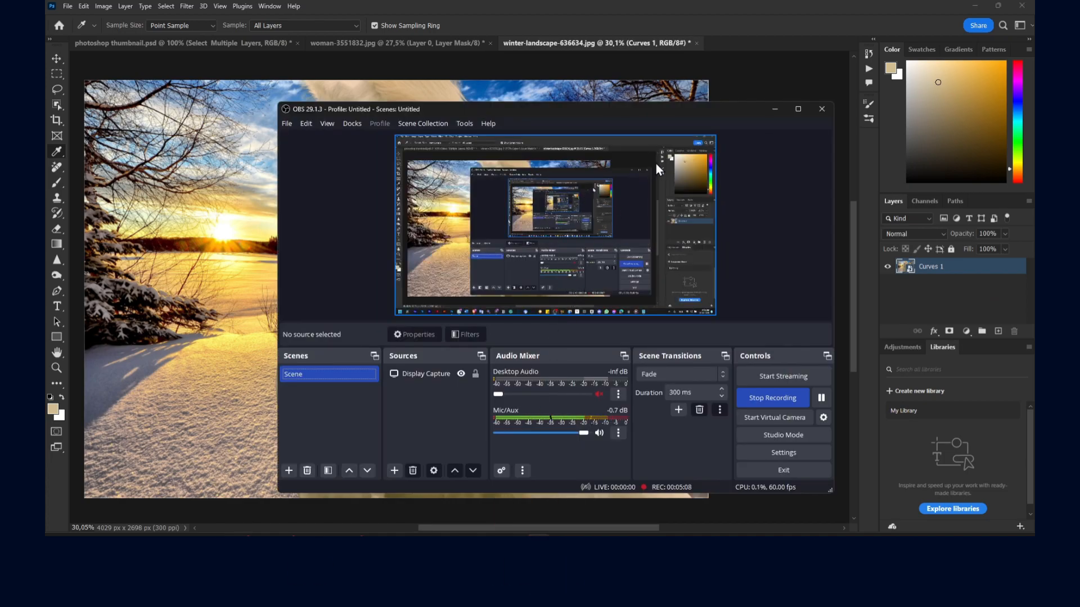
click(775, 109)
click(446, 45)
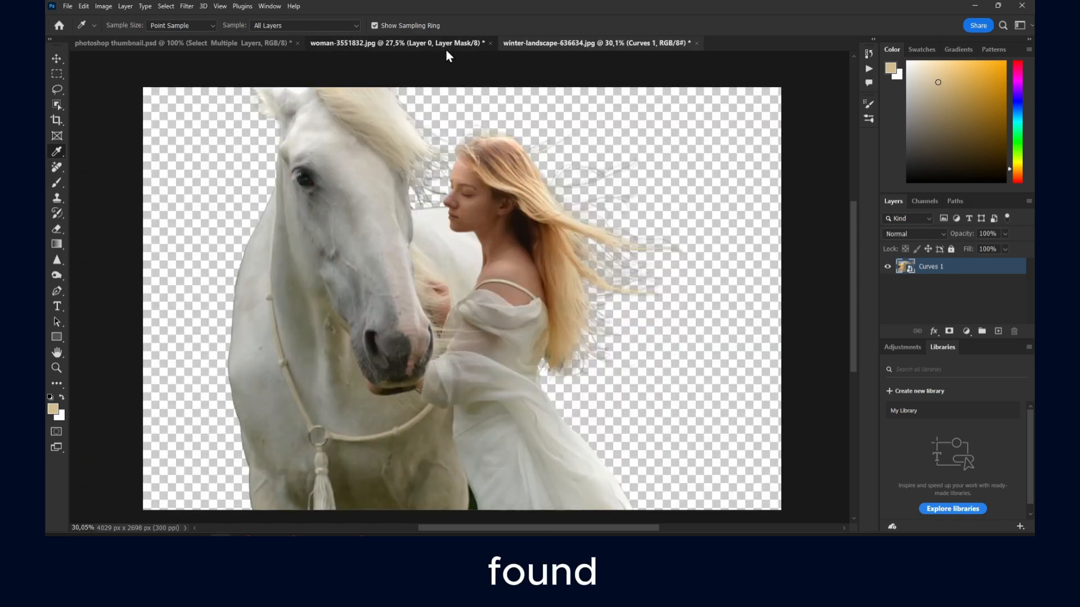
click(562, 44)
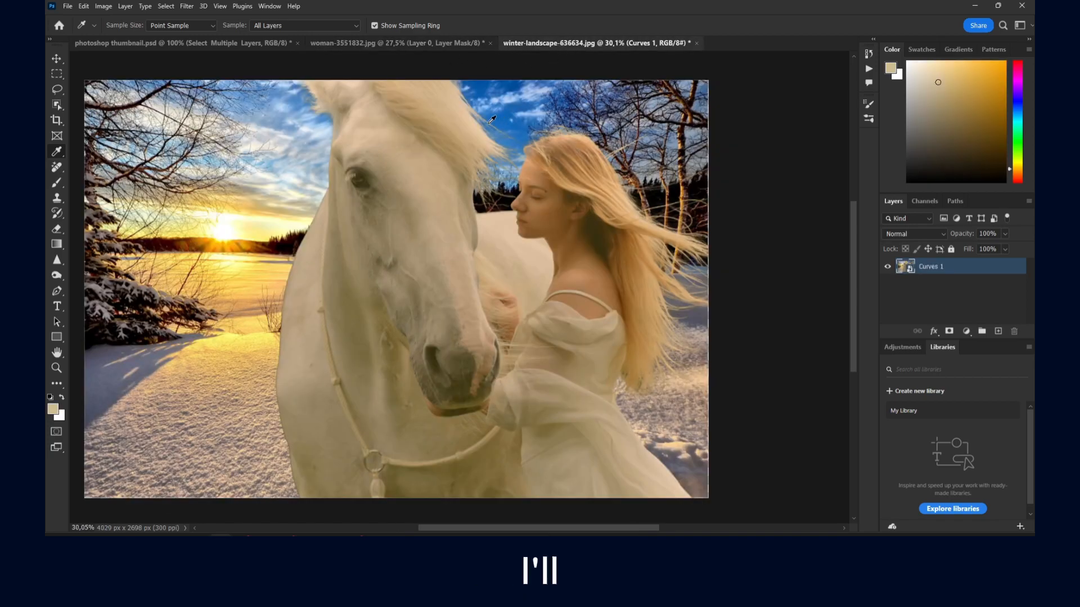